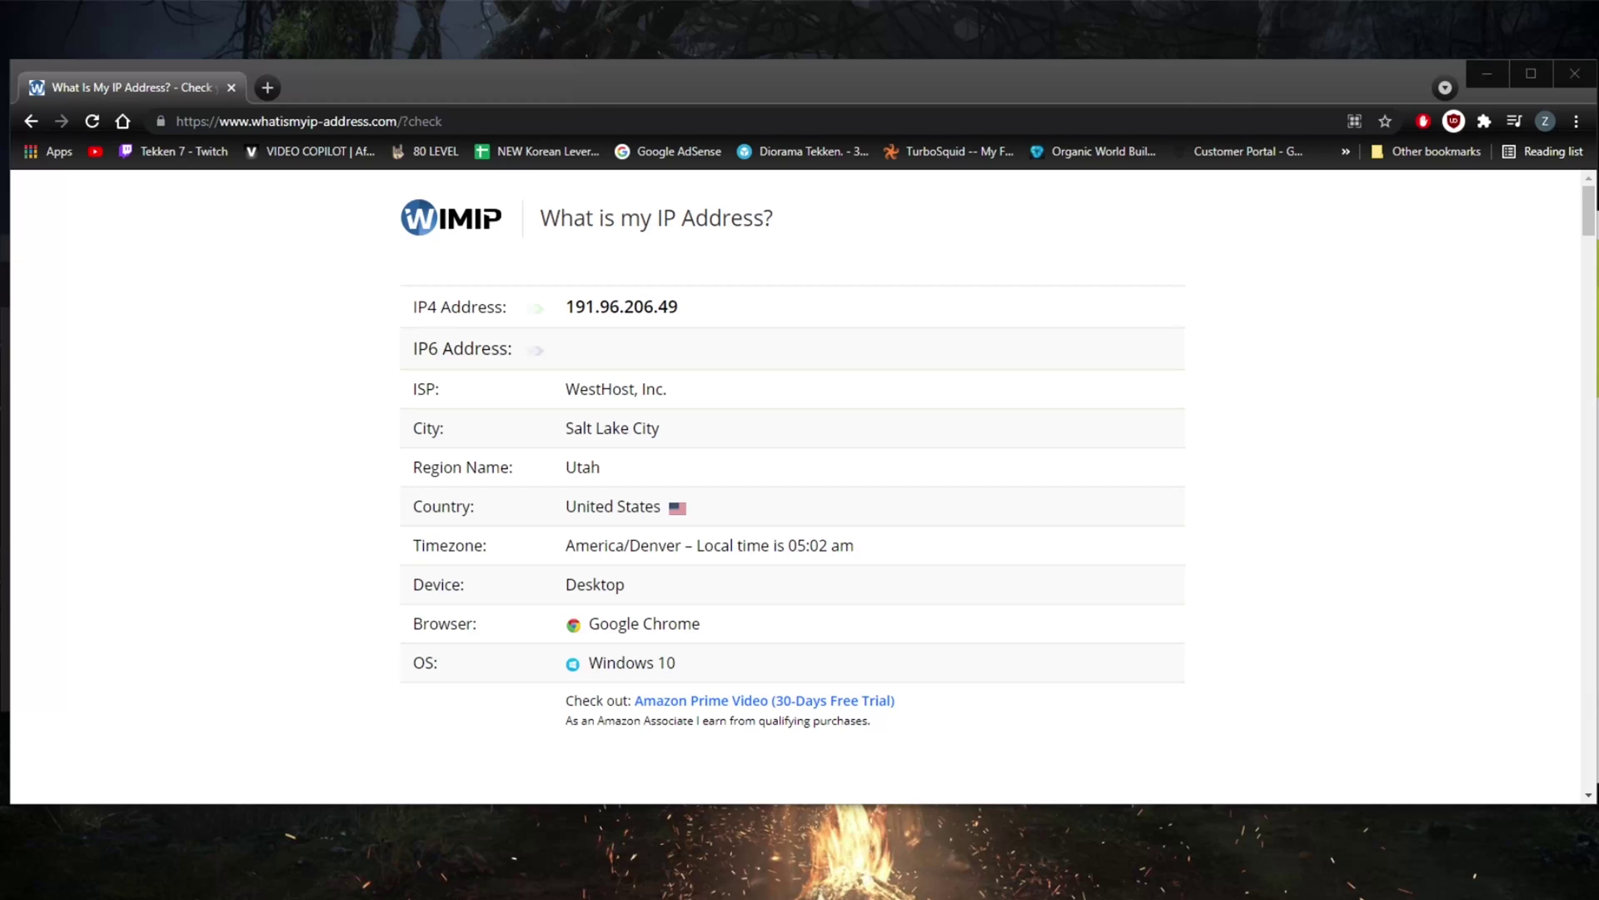
Step: Activate the Chrome window showing the IP lookup page
{"action": "left_click", "coordinate": [273, 357]}
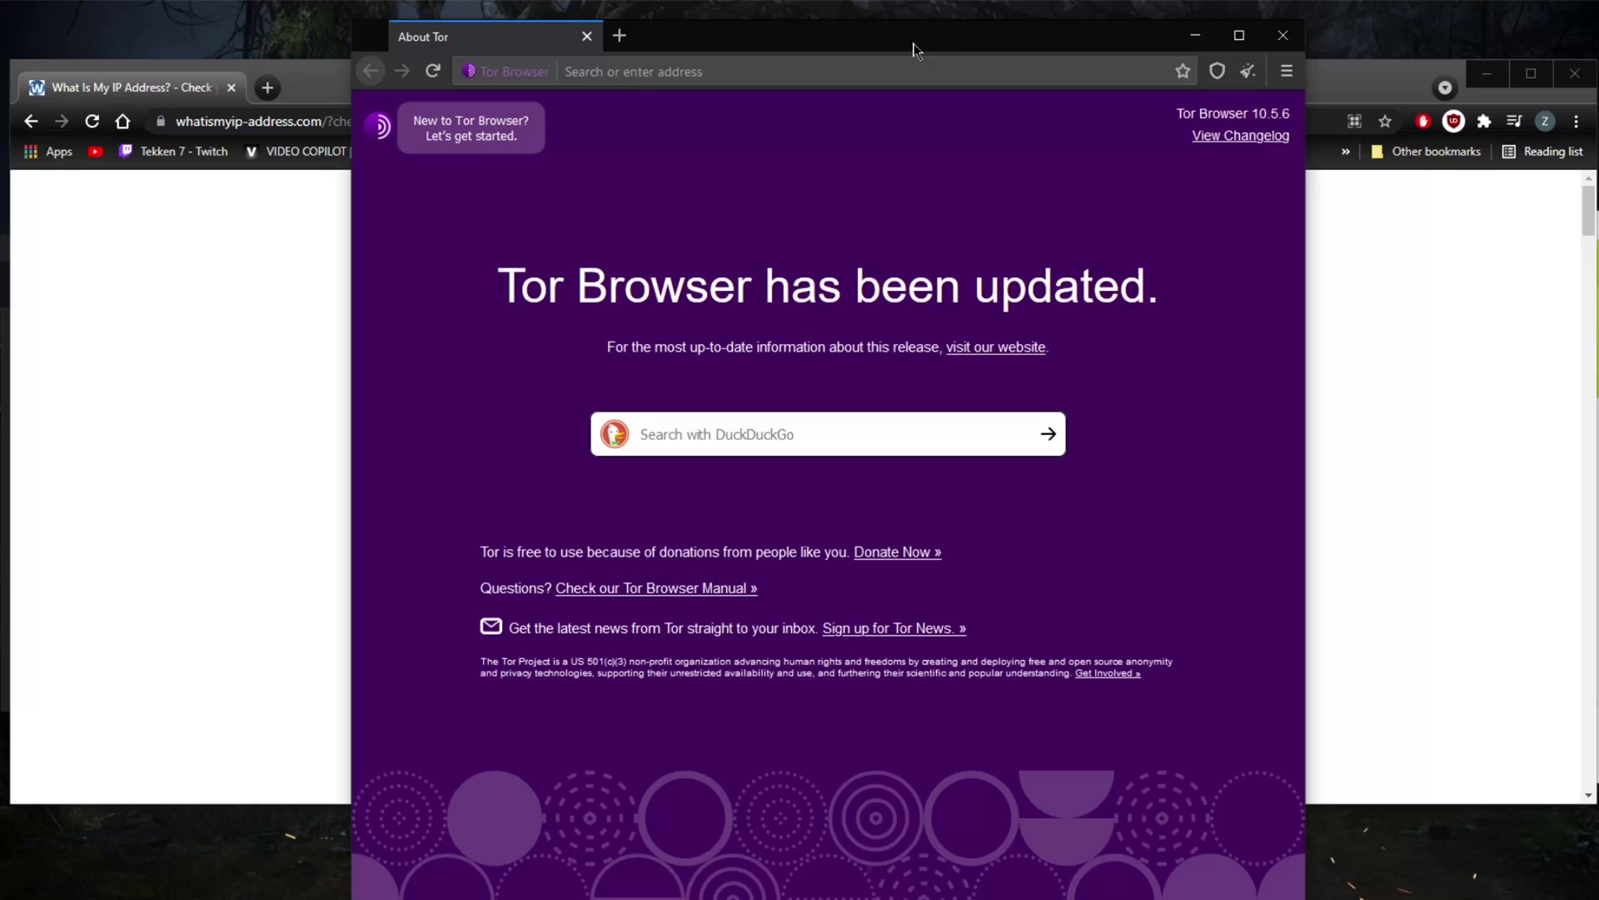
Step: Nudge the Tor Browser window upward, then close Tor Browser
{"action": "left_click_drag", "start_coordinate": [913, 44], "coordinate": [902, 28]}
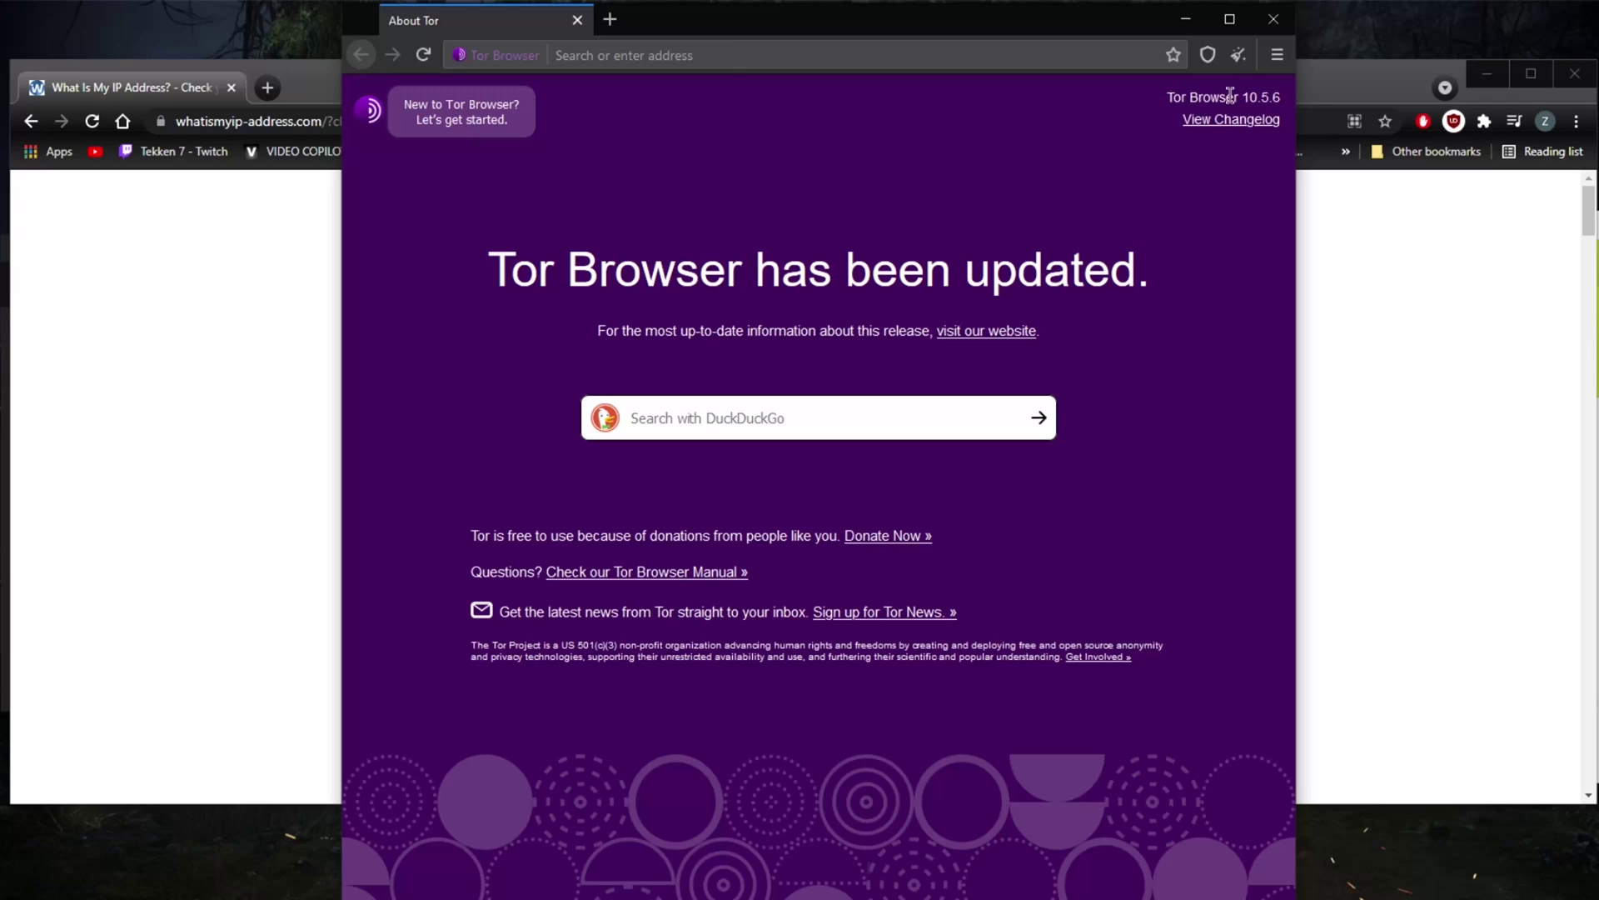
{"action": "left_click", "coordinate": [1287, 33]}
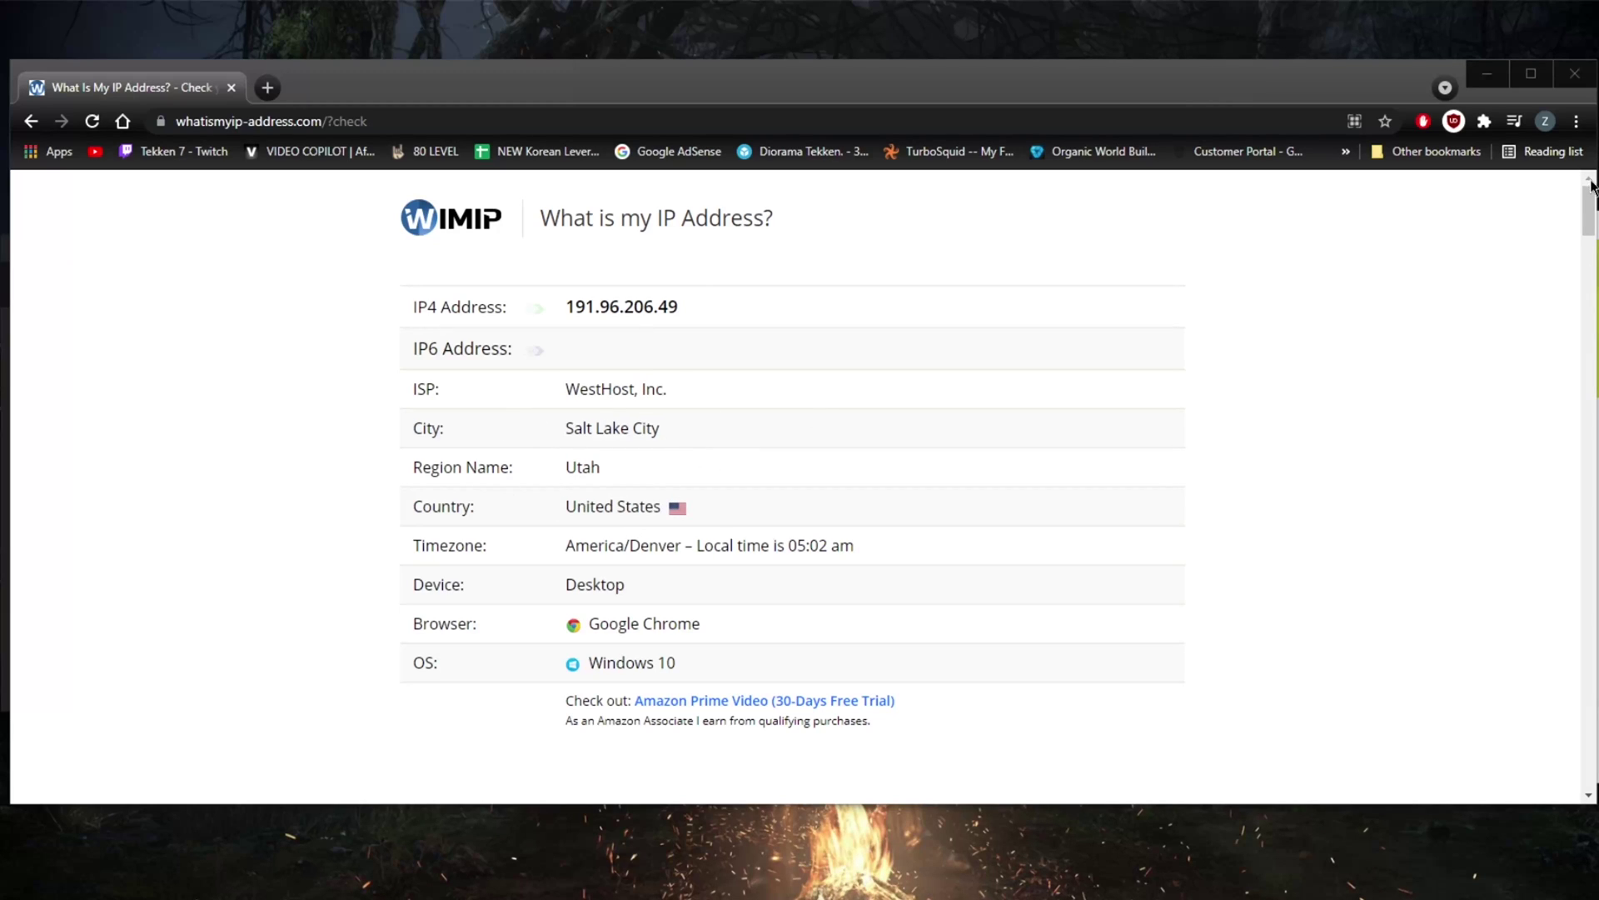
Step: Narrow Chrome's window to reveal ExpressVPN connected to USA - Salt Lake City
{"action": "left_click_drag", "start_coordinate": [1591, 179], "coordinate": [1252, 193]}
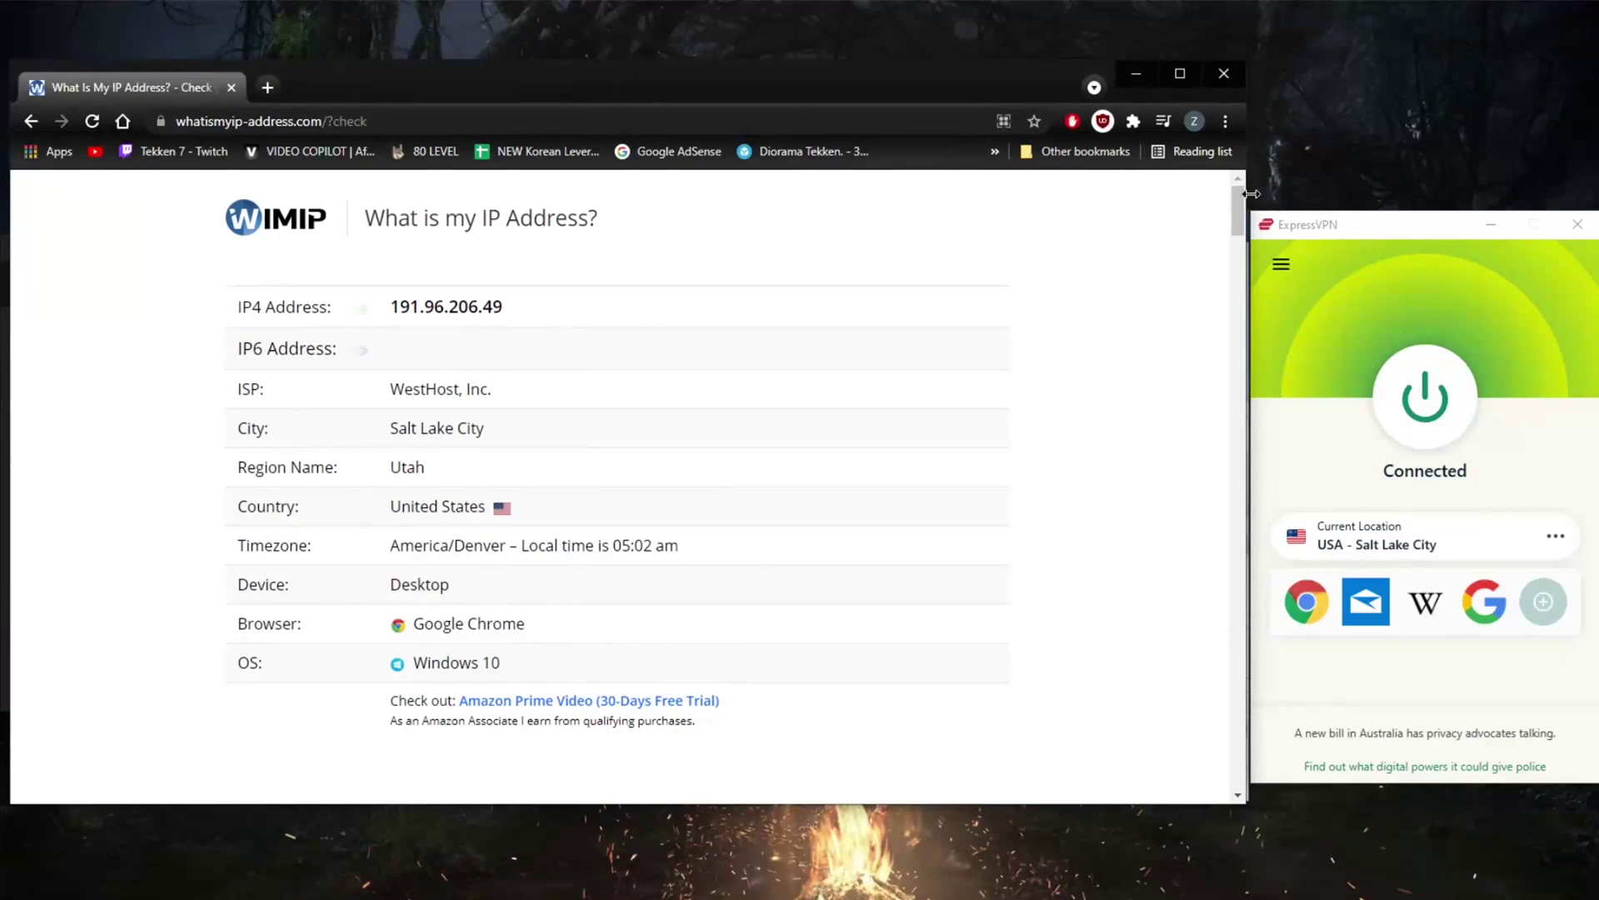
Step: Focus the ExpressVPN window still connected to USA - Salt Lake City
{"action": "left_click", "coordinate": [1330, 243]}
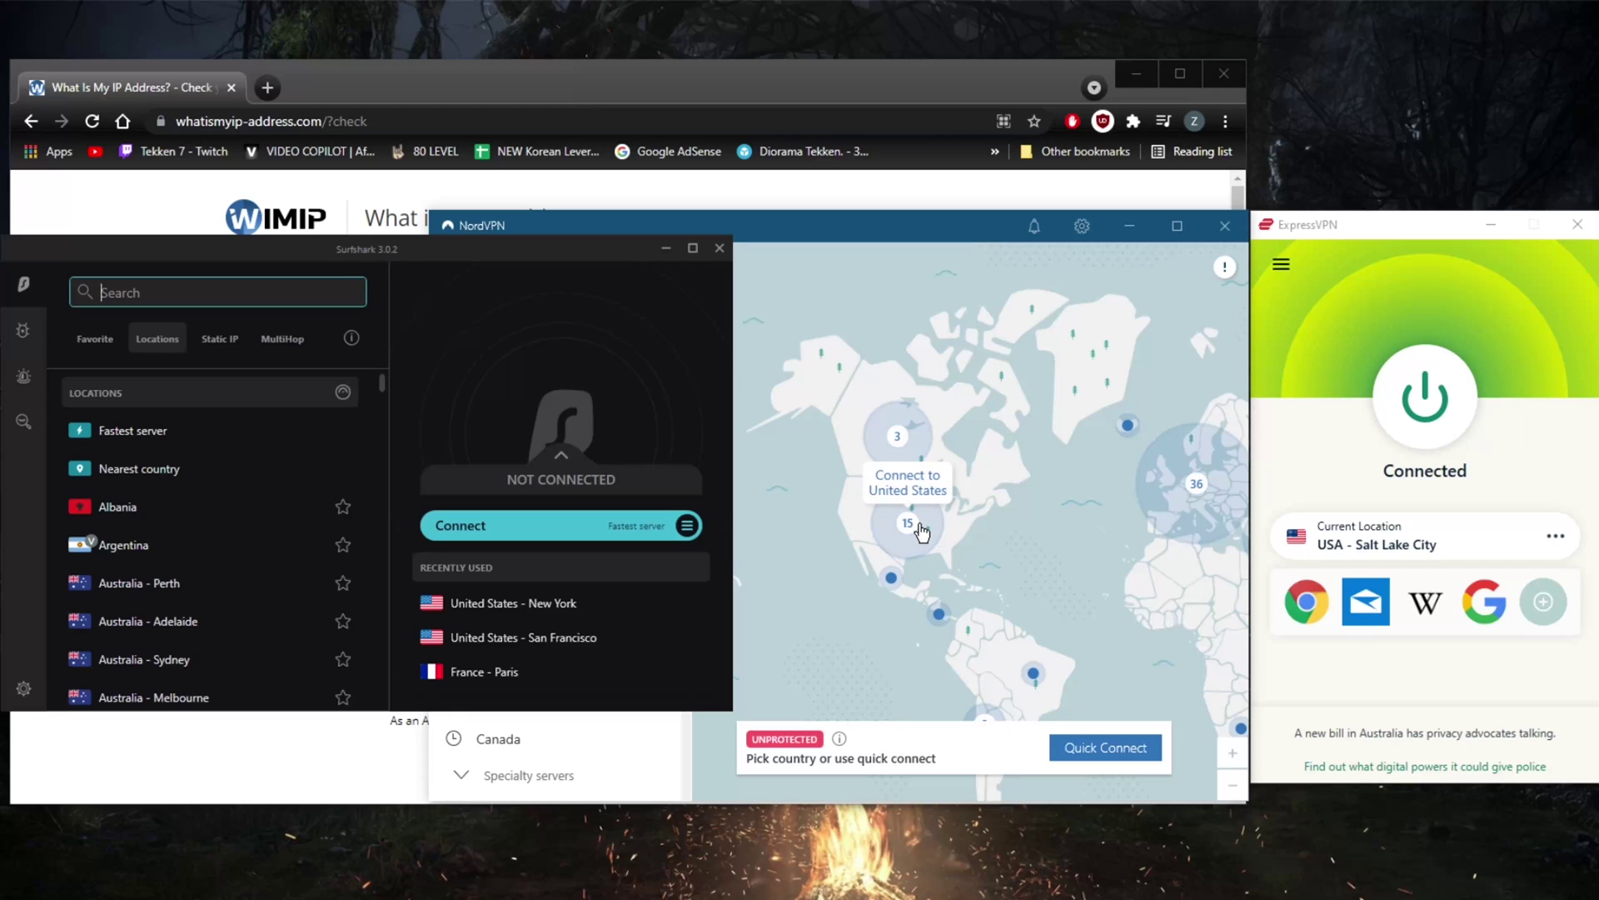
Step: Browse ExpressVPN's United States city servers under All Locations > Americas, then close the list
{"action": "left_click", "coordinate": [1376, 238]}
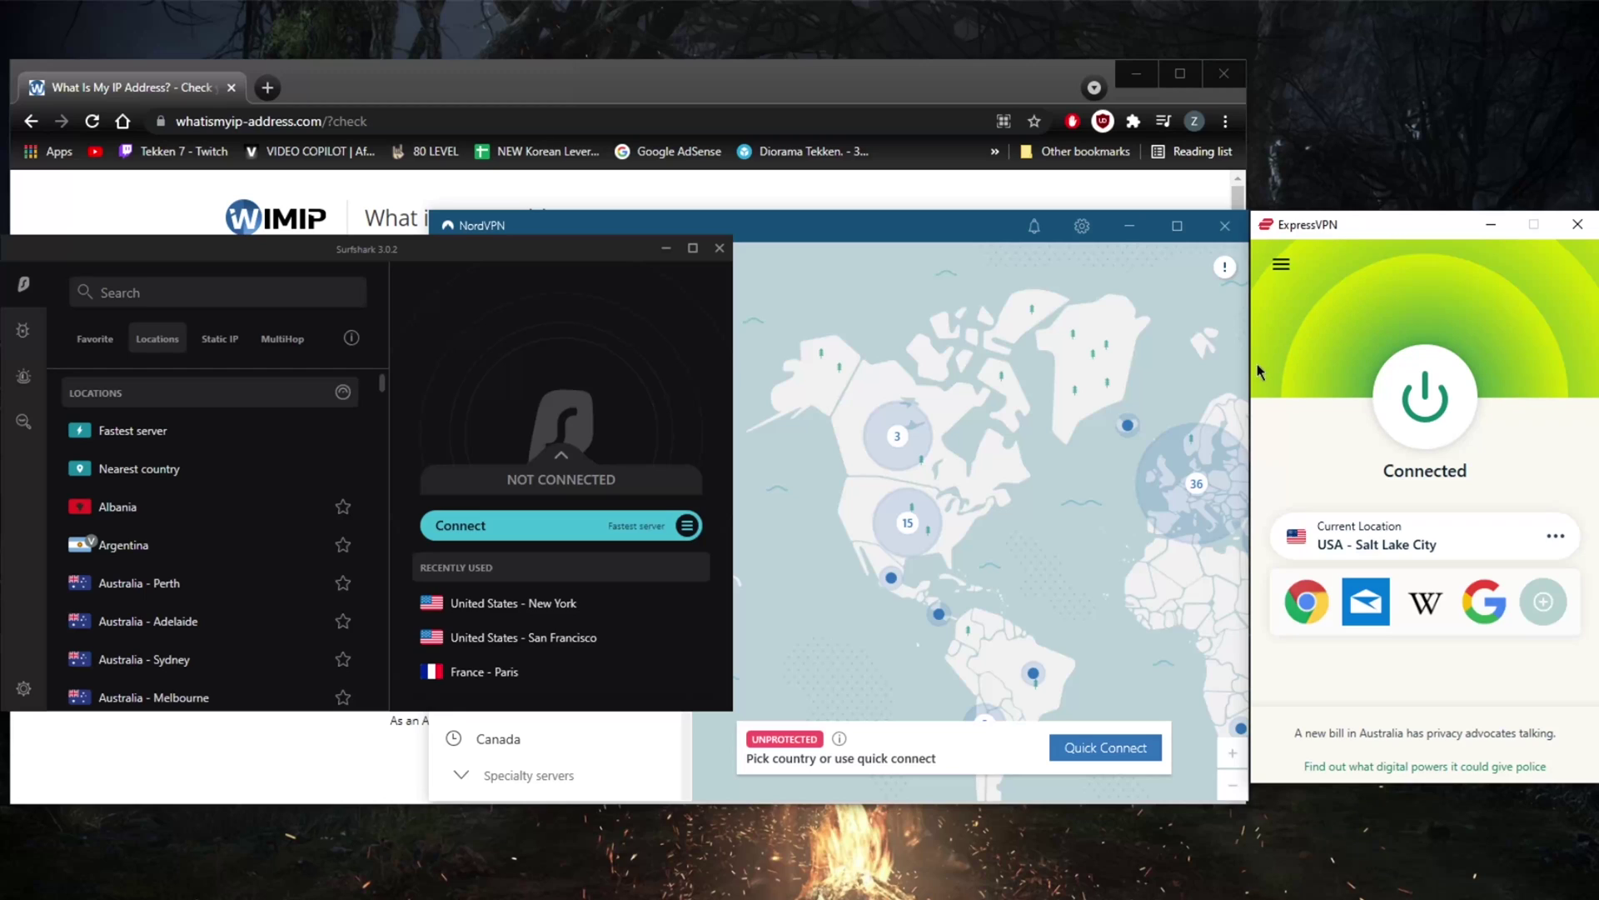
{"action": "left_click", "coordinate": [1554, 538]}
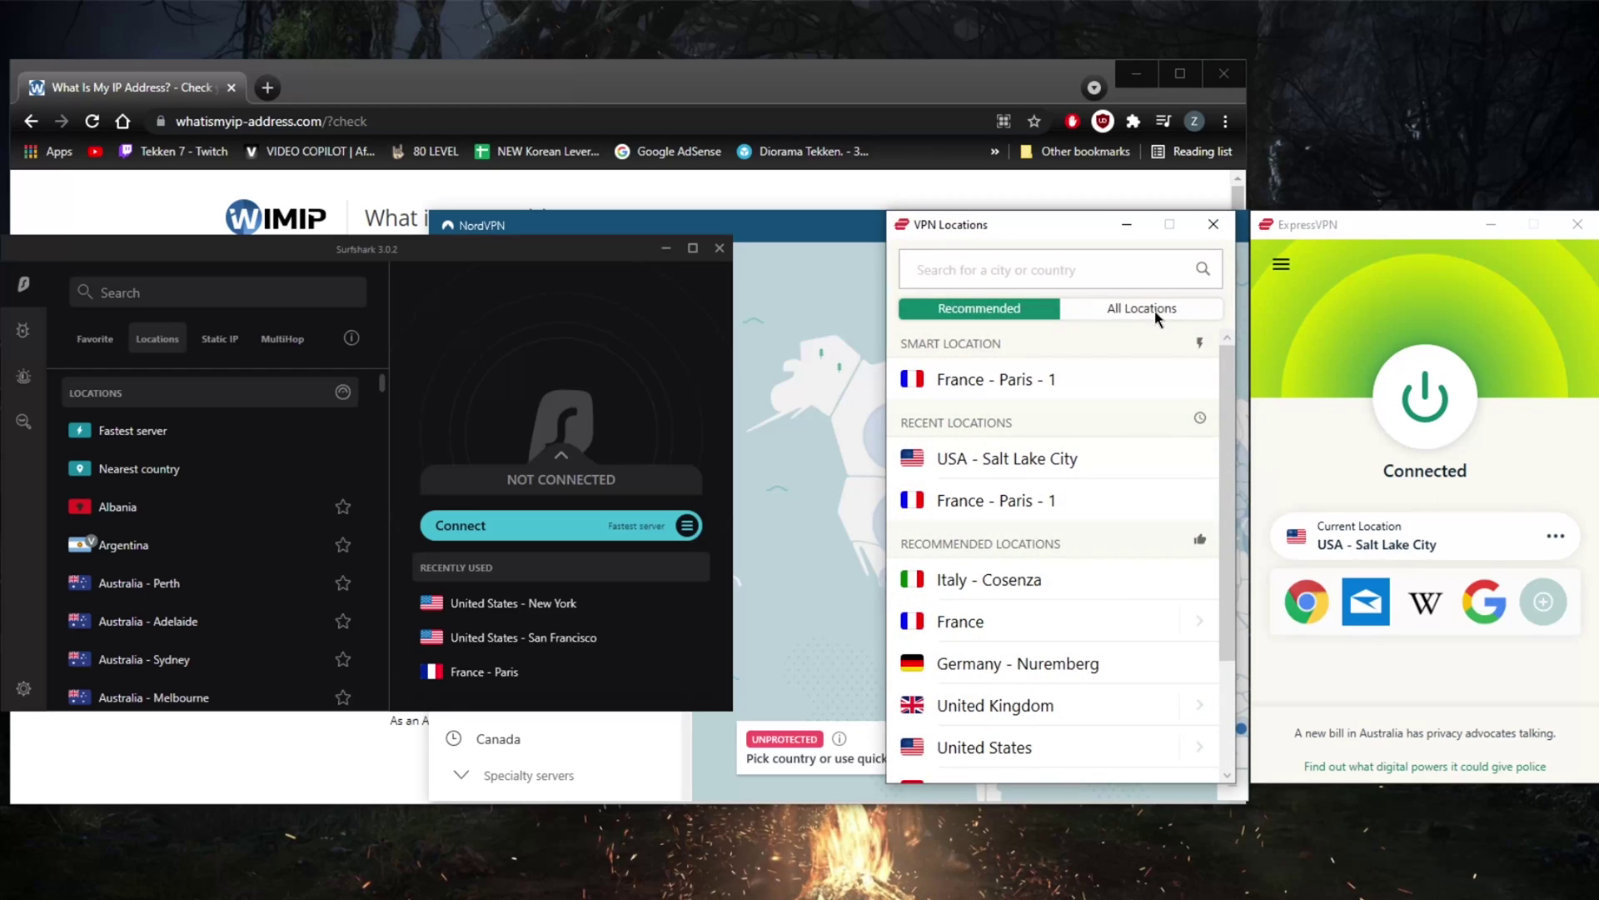
{"action": "left_click", "coordinate": [1160, 309]}
{"action": "left_click", "coordinate": [1204, 433]}
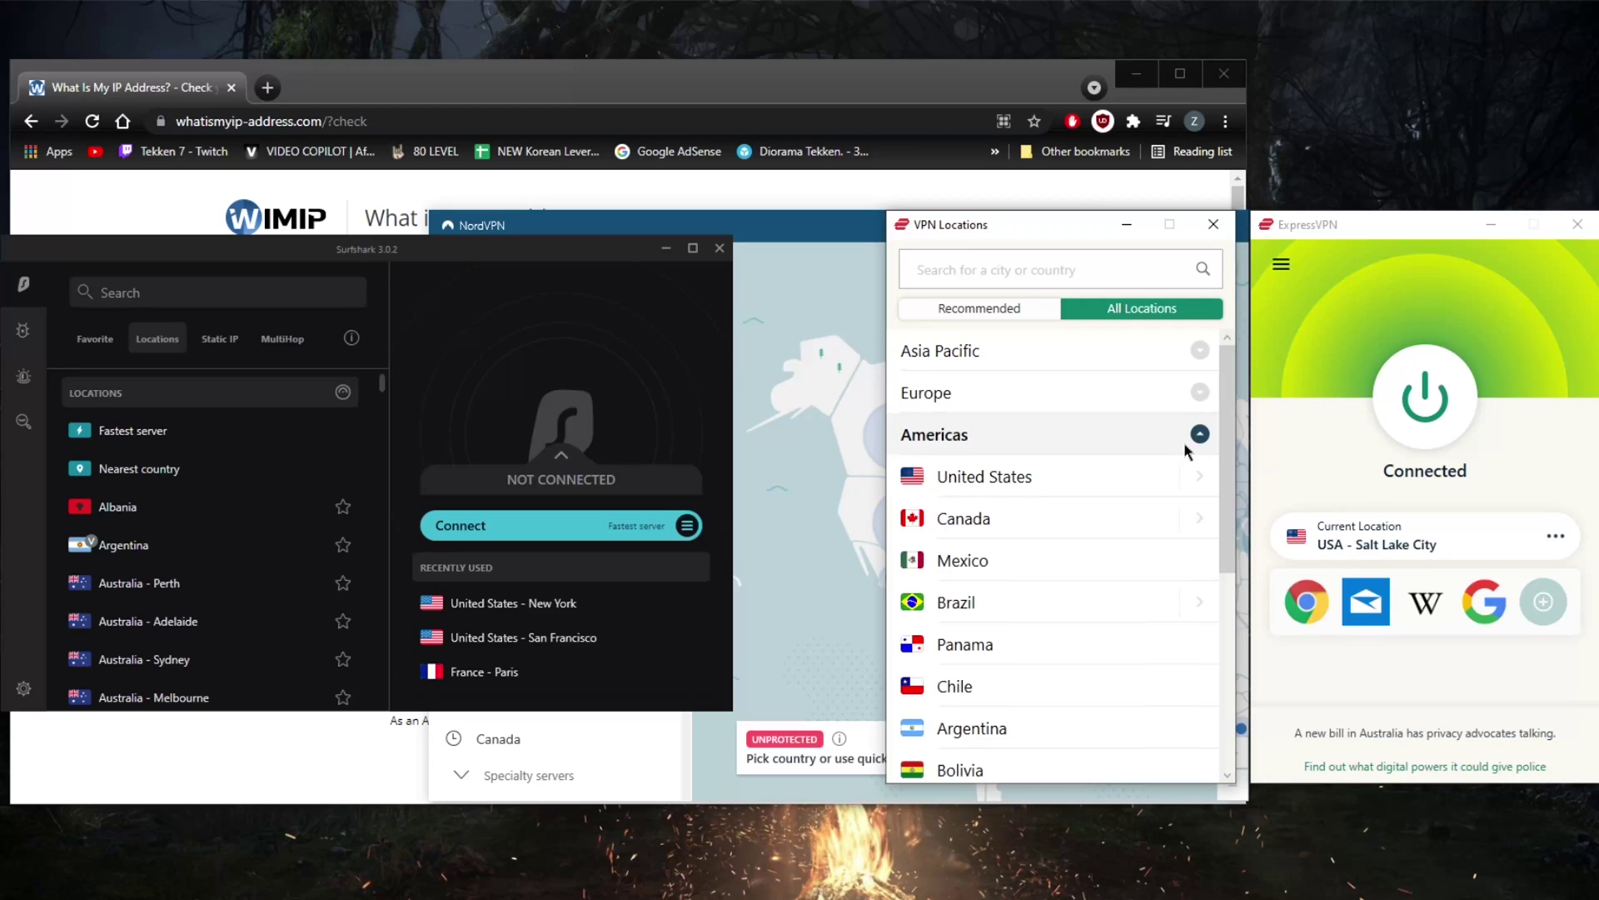
{"action": "left_click", "coordinate": [1181, 487]}
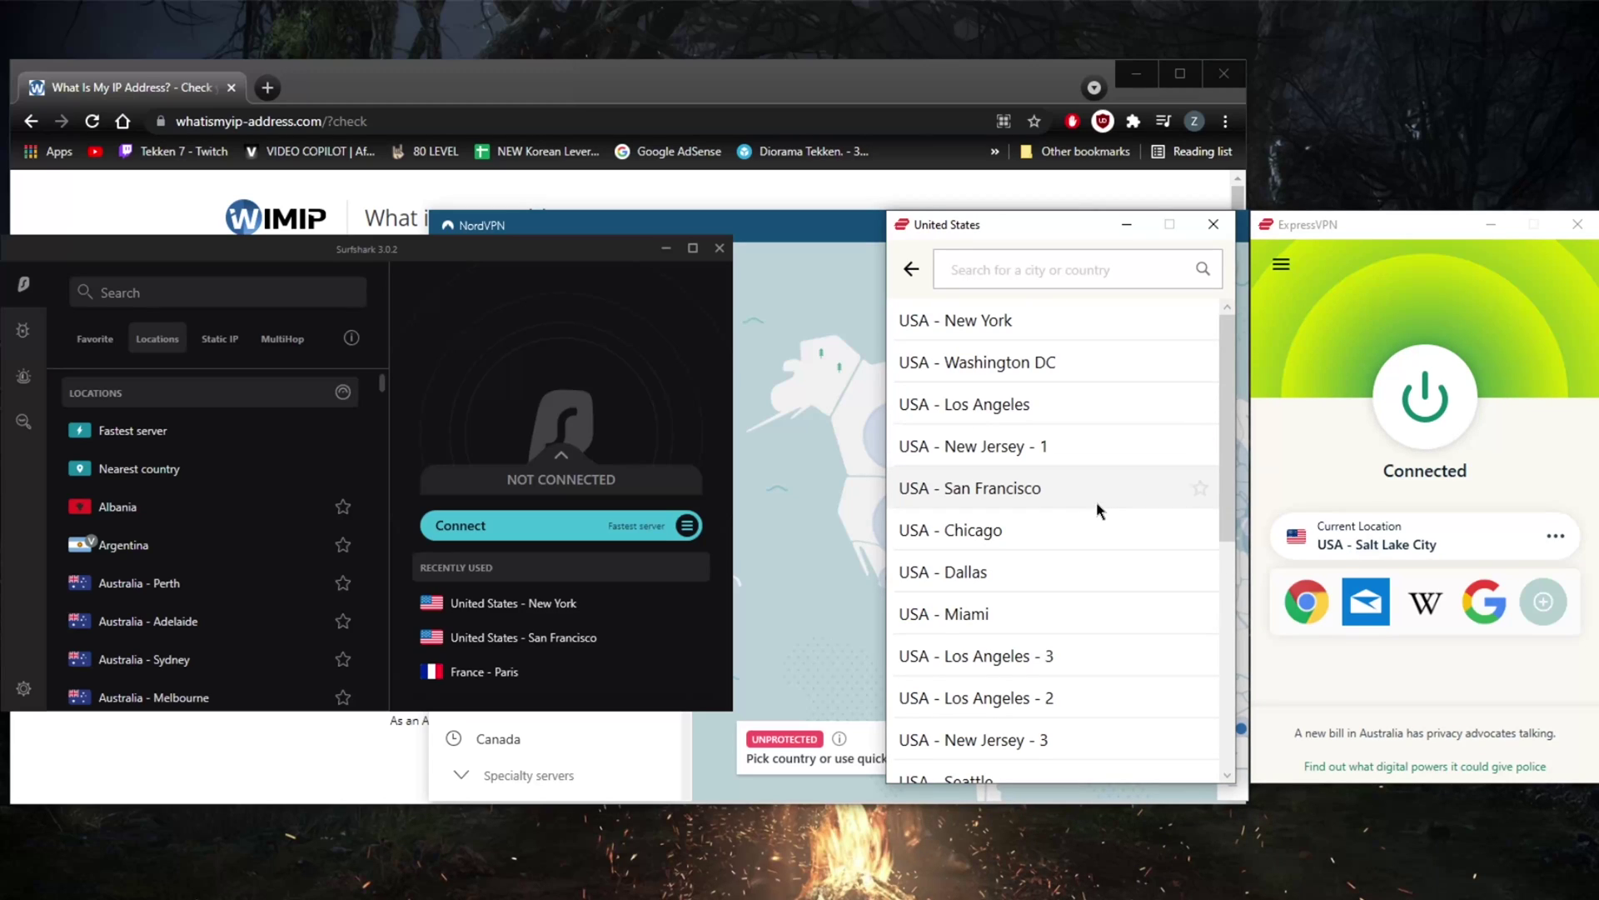
{"action": "left_click", "coordinate": [1214, 225]}
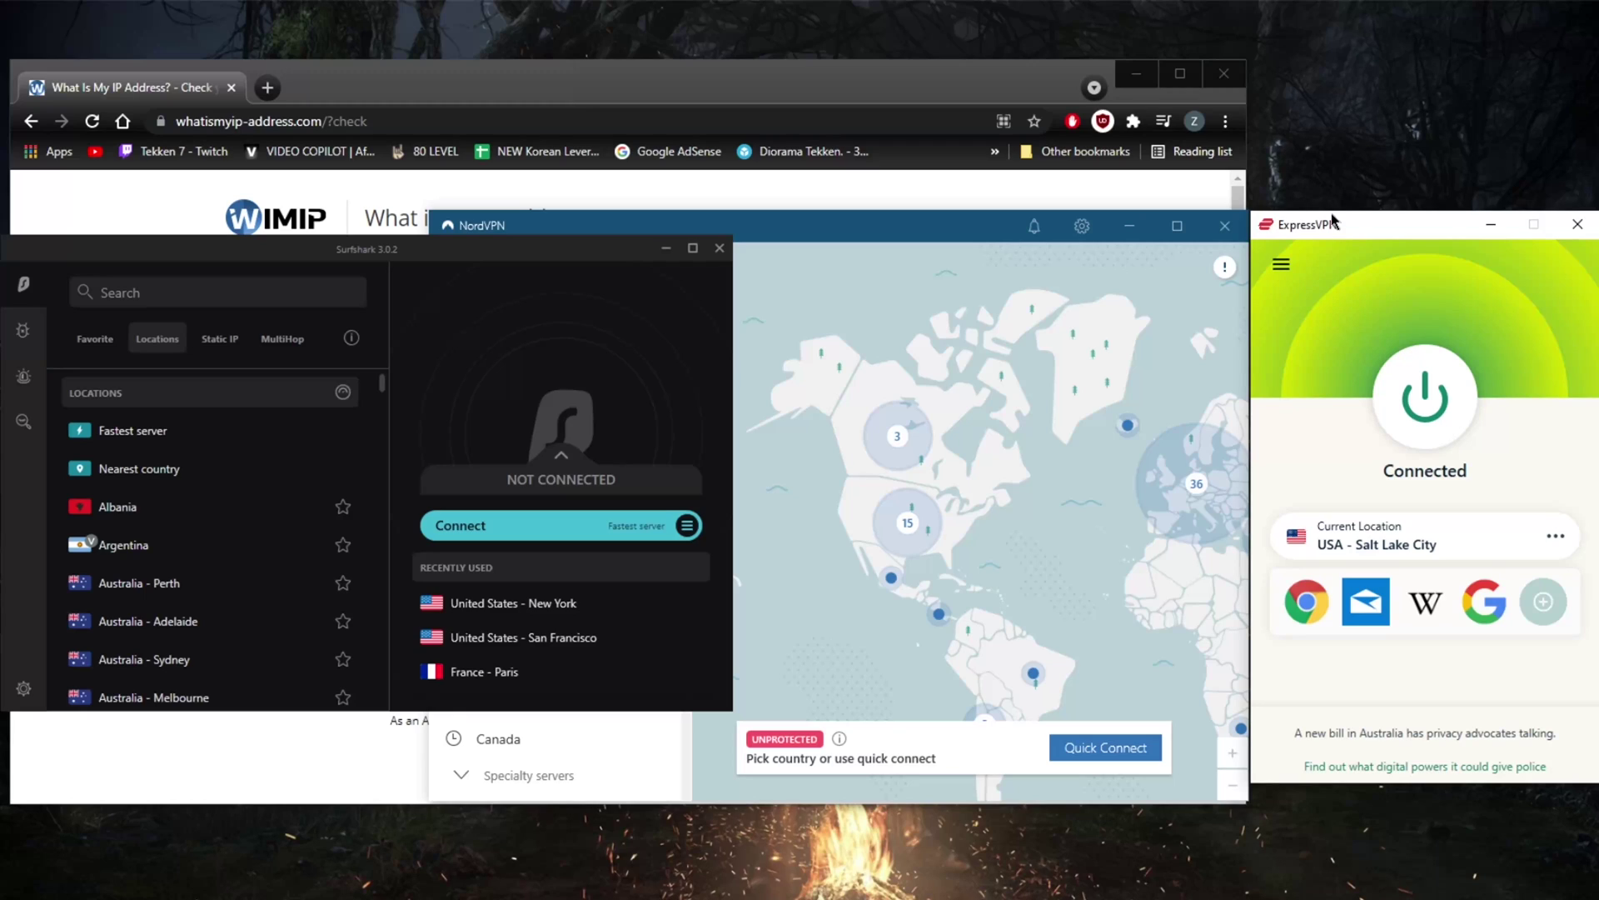
Step: Rearrange the Surfshark, ExpressVPN and NordVPN windows so NordVPN's recent locations sit in front
{"action": "left_click", "coordinate": [827, 259]}
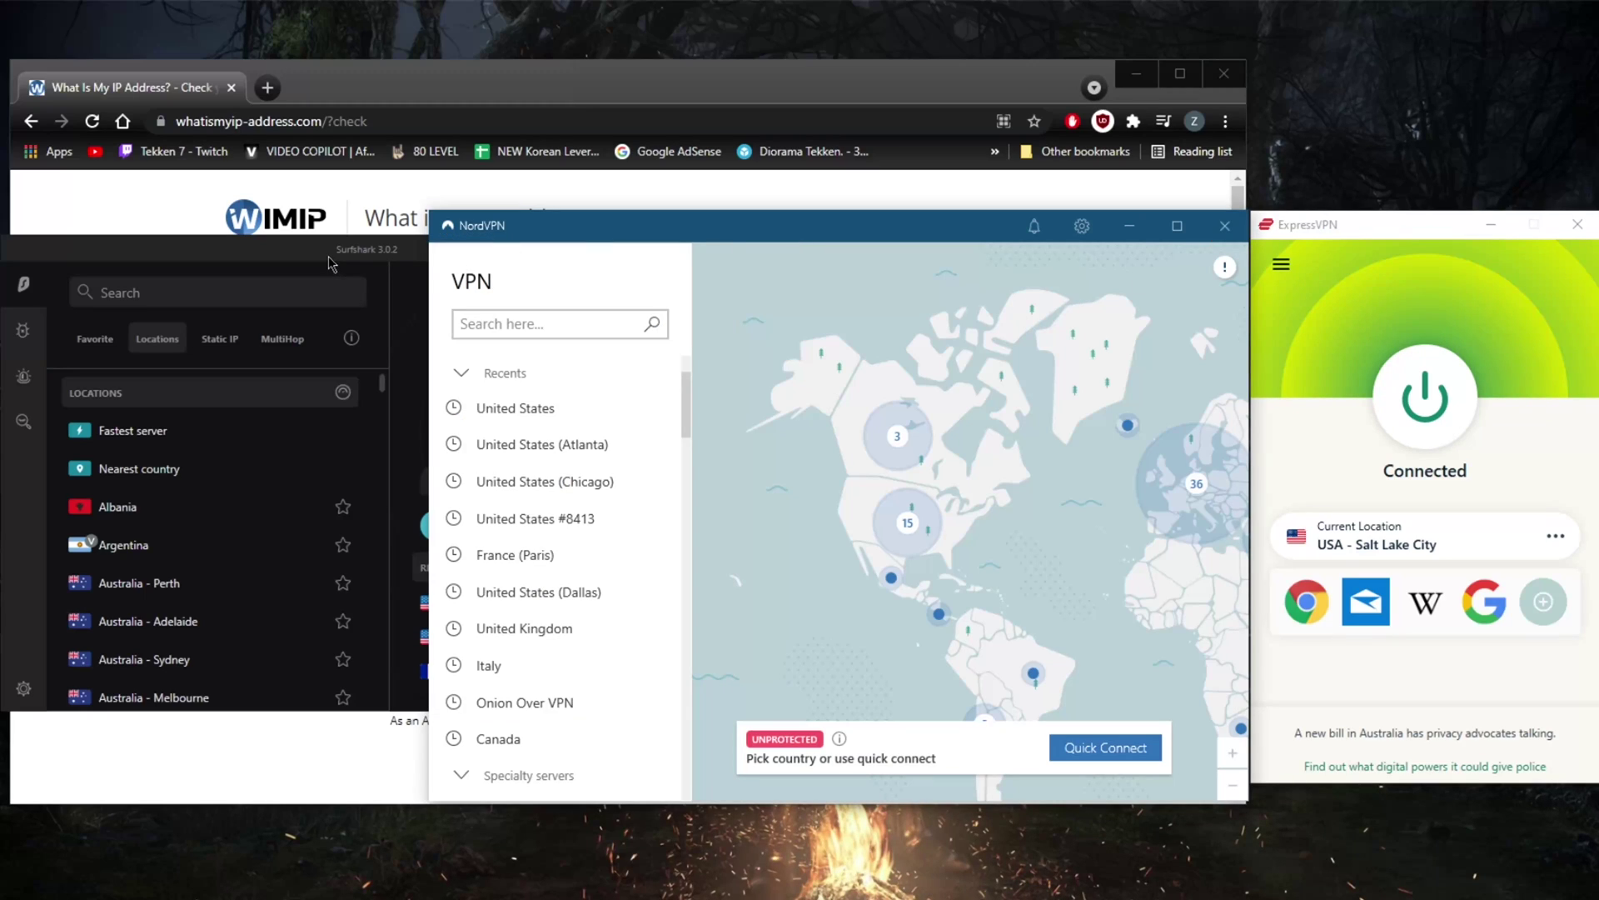
{"action": "left_click_drag", "start_coordinate": [302, 256], "coordinate": [297, 254]}
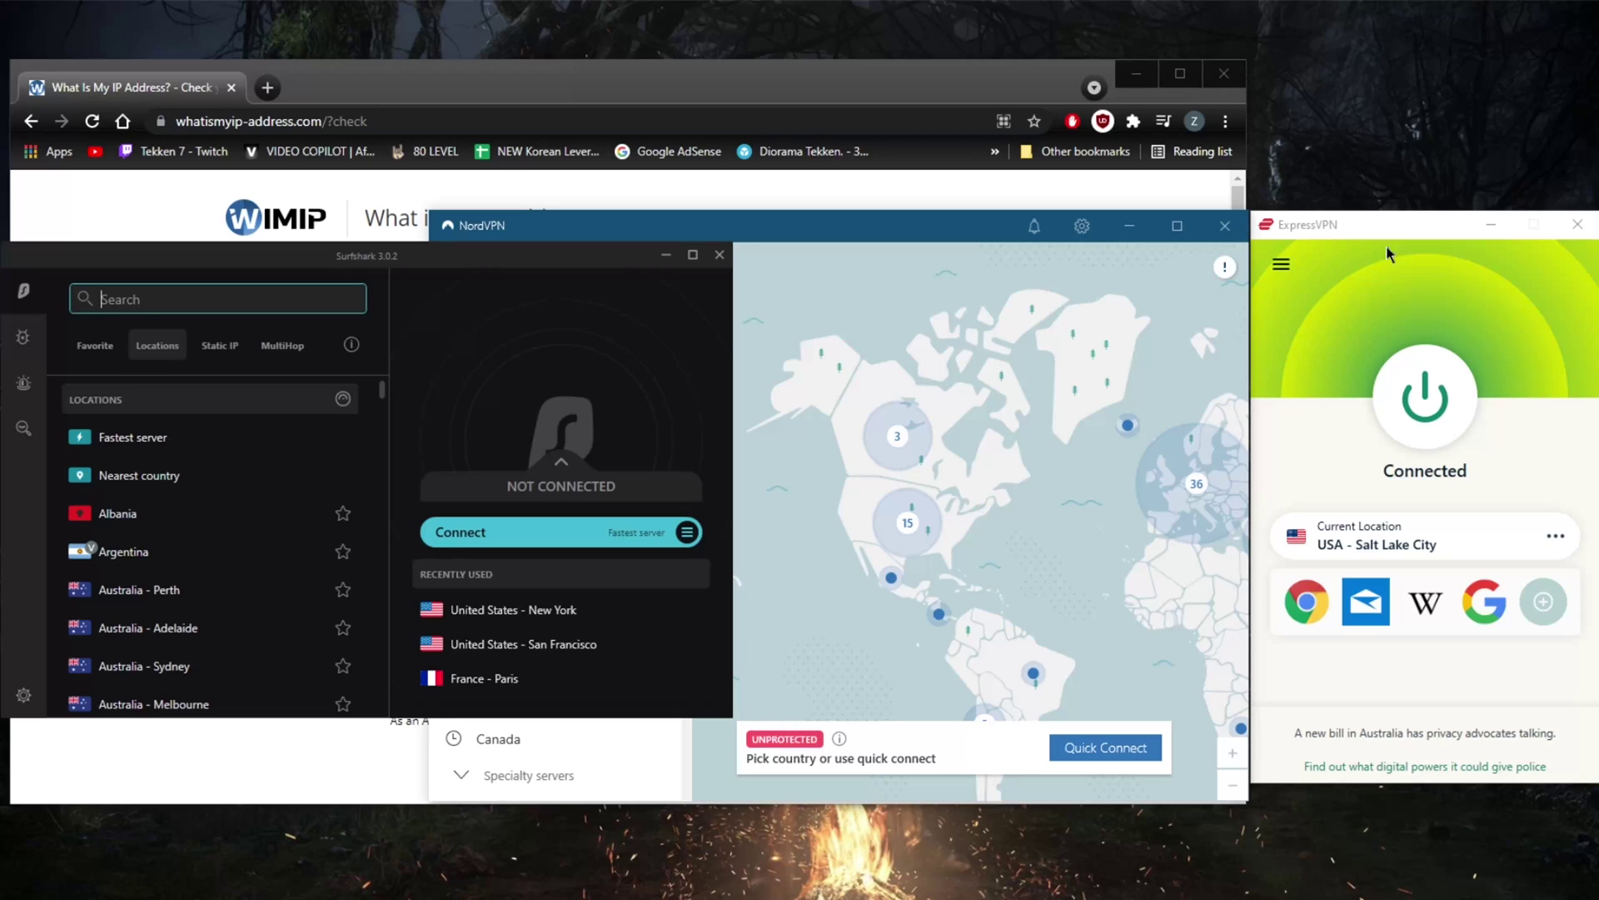
{"action": "left_click", "coordinate": [1341, 220]}
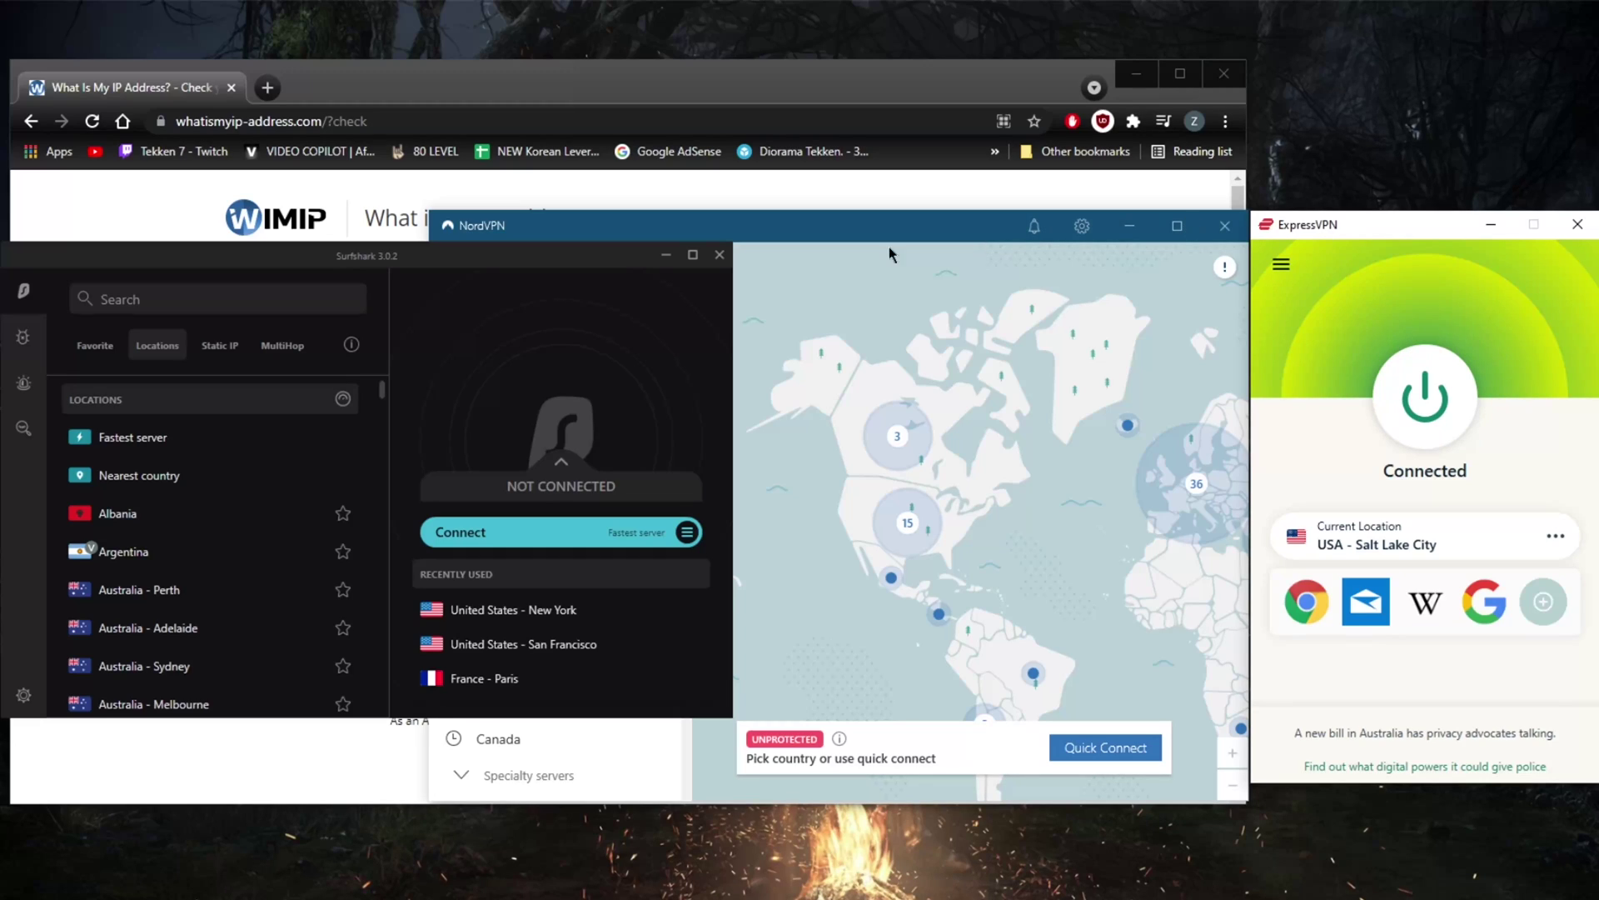
{"action": "left_click", "coordinate": [811, 230]}
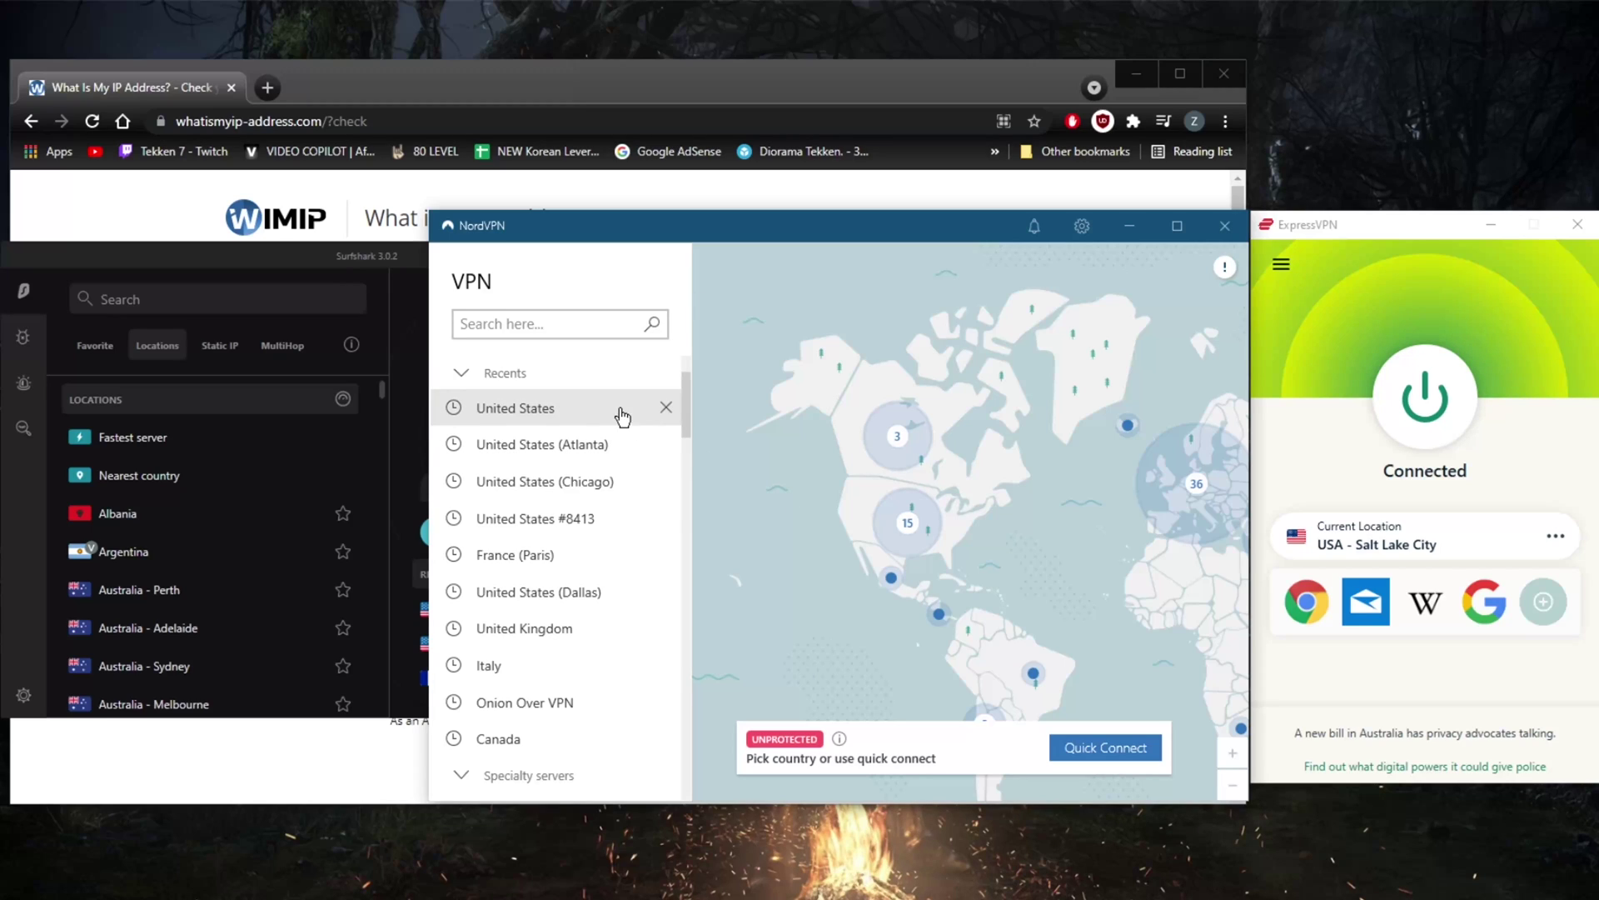
Step: Try Shadowsocks in Surfshark's Advanced settings, dismiss the warning to keep WireGuard, and return to Locations
{"action": "left_click", "coordinate": [50, 691]}
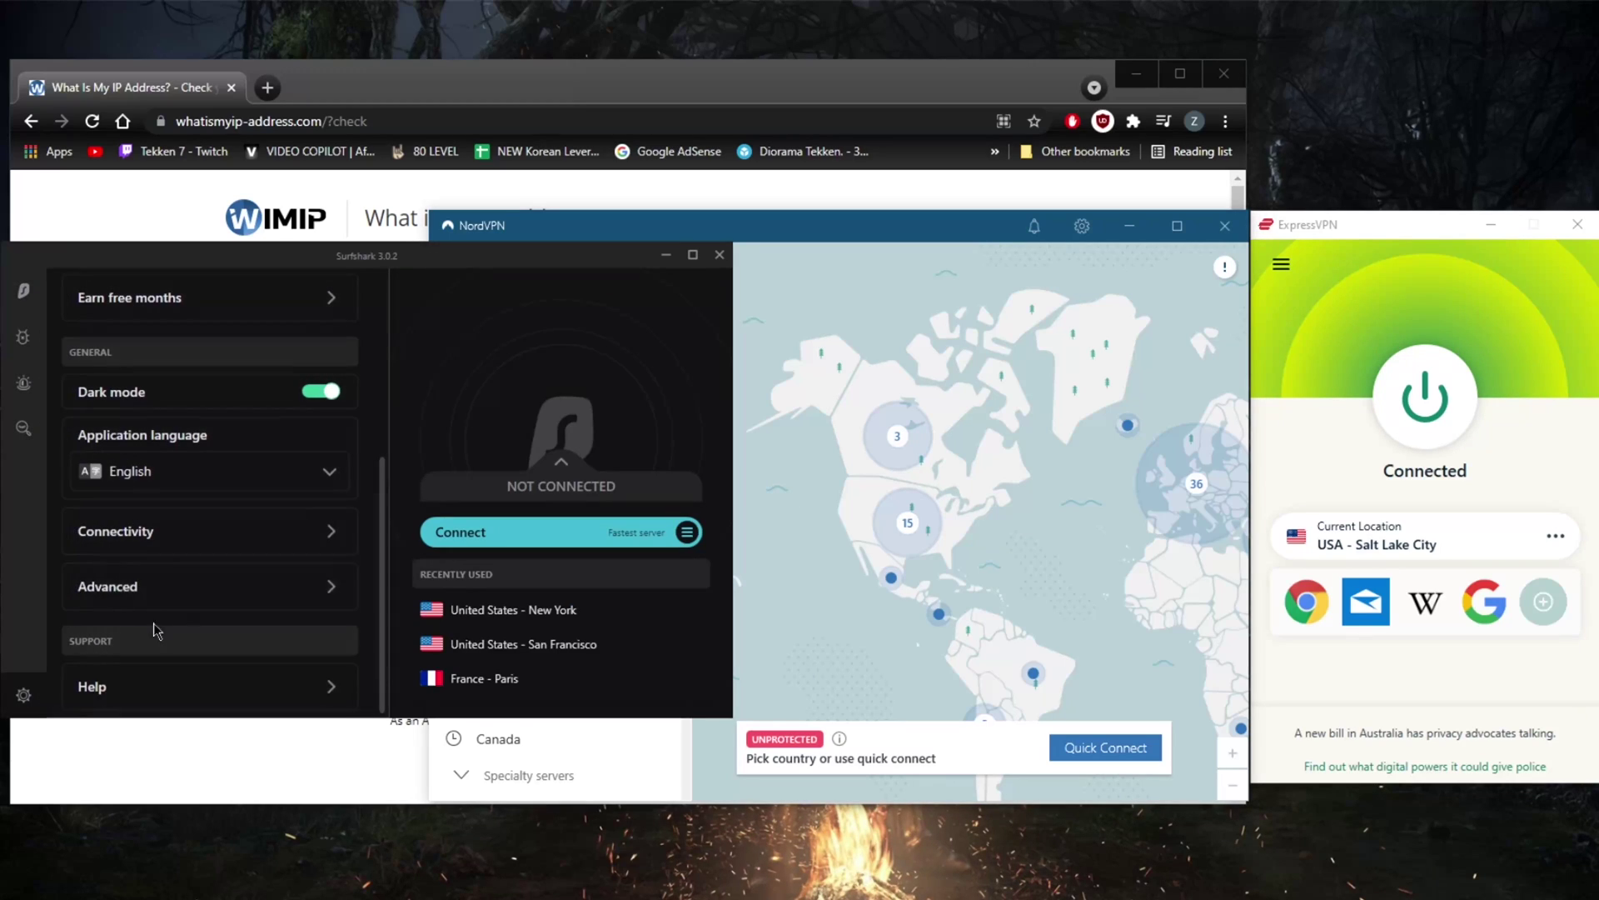
{"action": "left_click", "coordinate": [167, 595]}
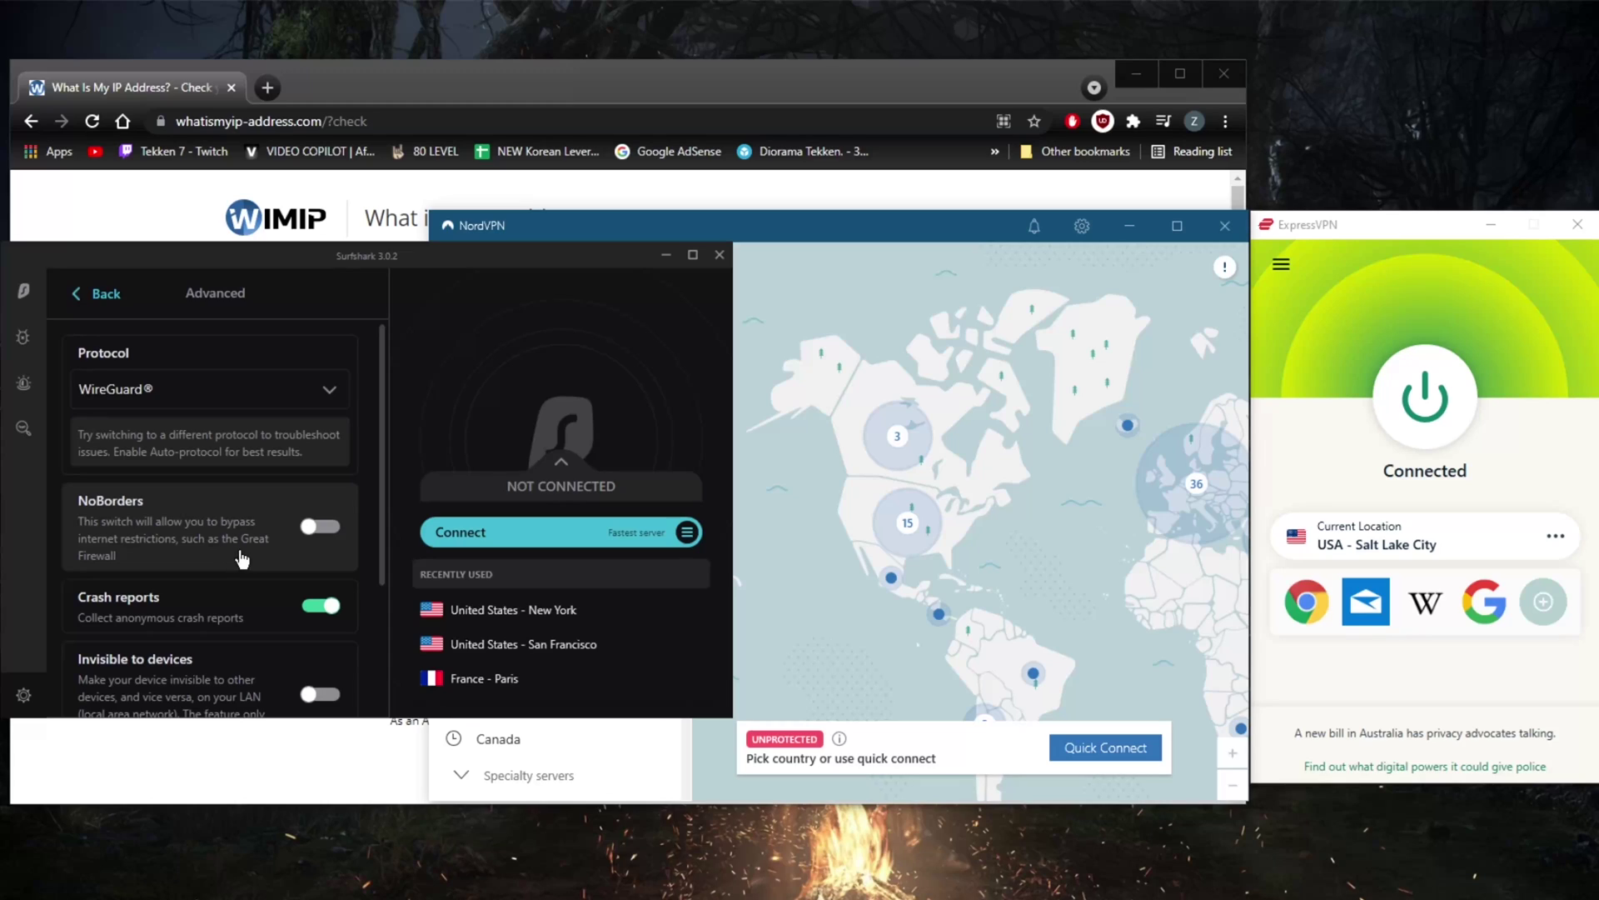
{"action": "left_click", "coordinate": [214, 406]}
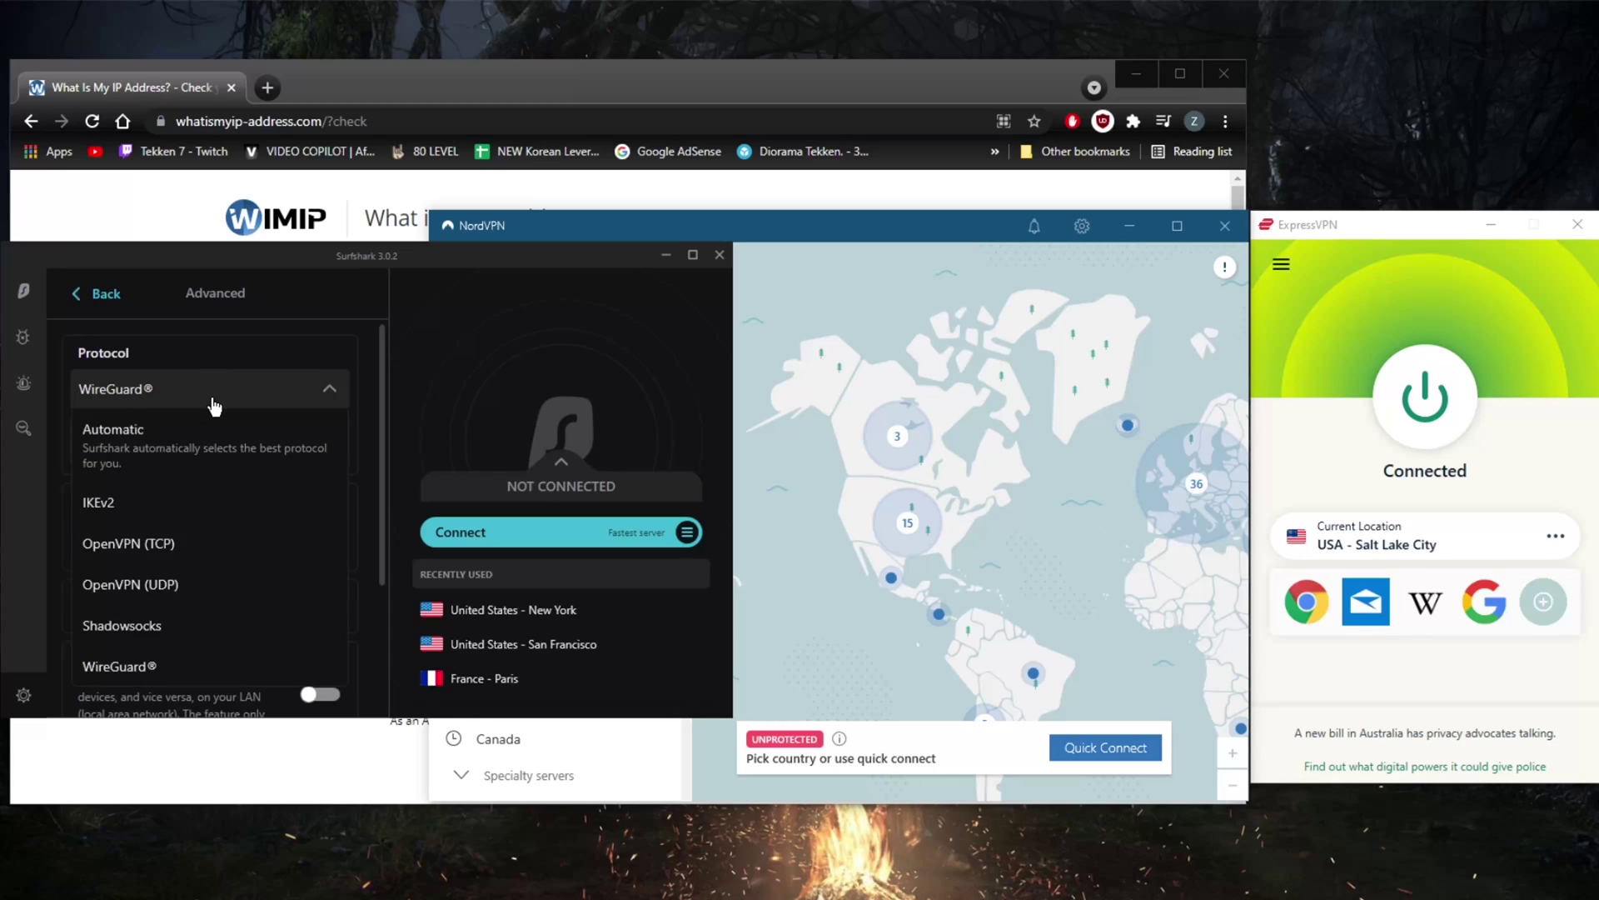
{"action": "left_click", "coordinate": [166, 625]}
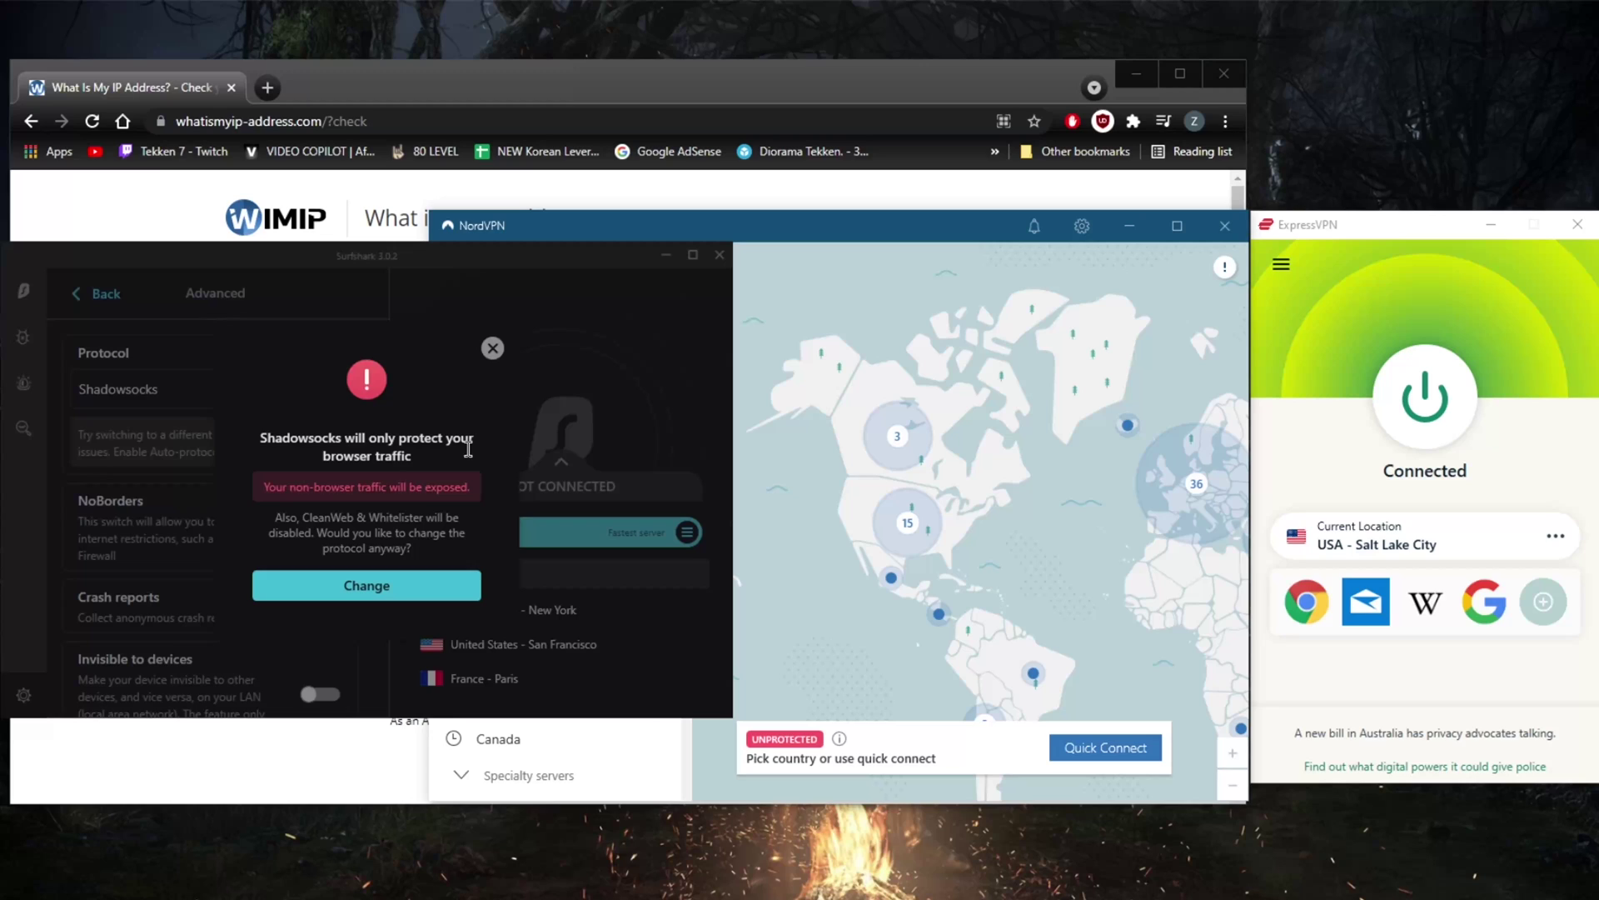
{"action": "left_click", "coordinate": [492, 348]}
{"action": "left_click", "coordinate": [16, 287]}
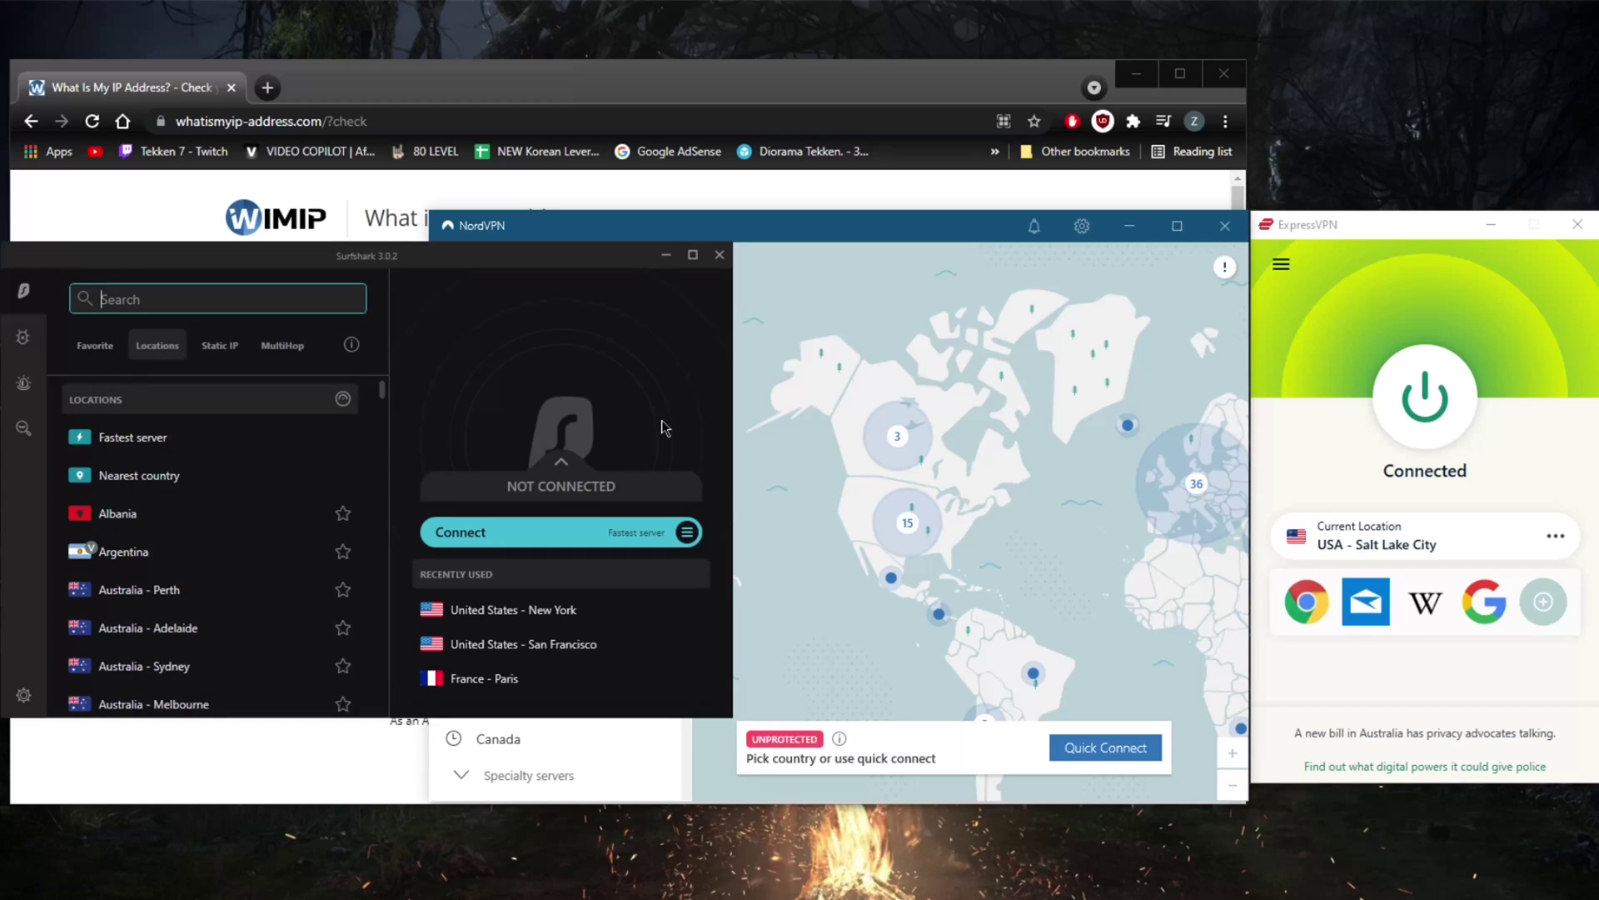
Step: Switch between NordVPN and Surfshark, then pan NordVPN's map toward Europe and Africa
{"action": "left_click", "coordinate": [864, 237]}
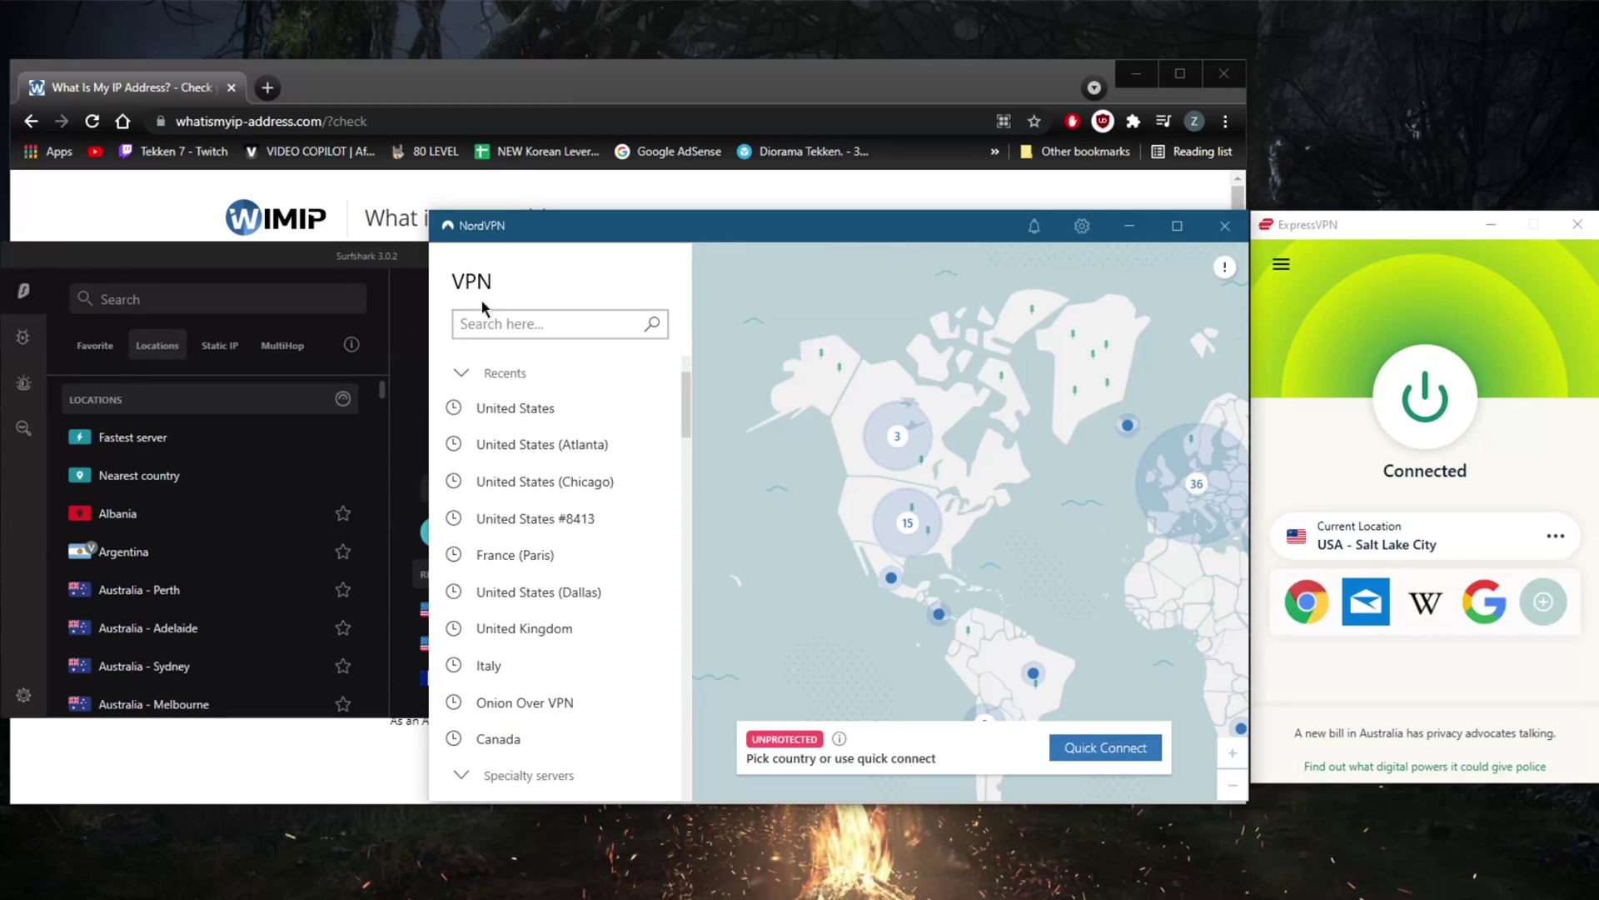
{"action": "left_click", "coordinate": [402, 273]}
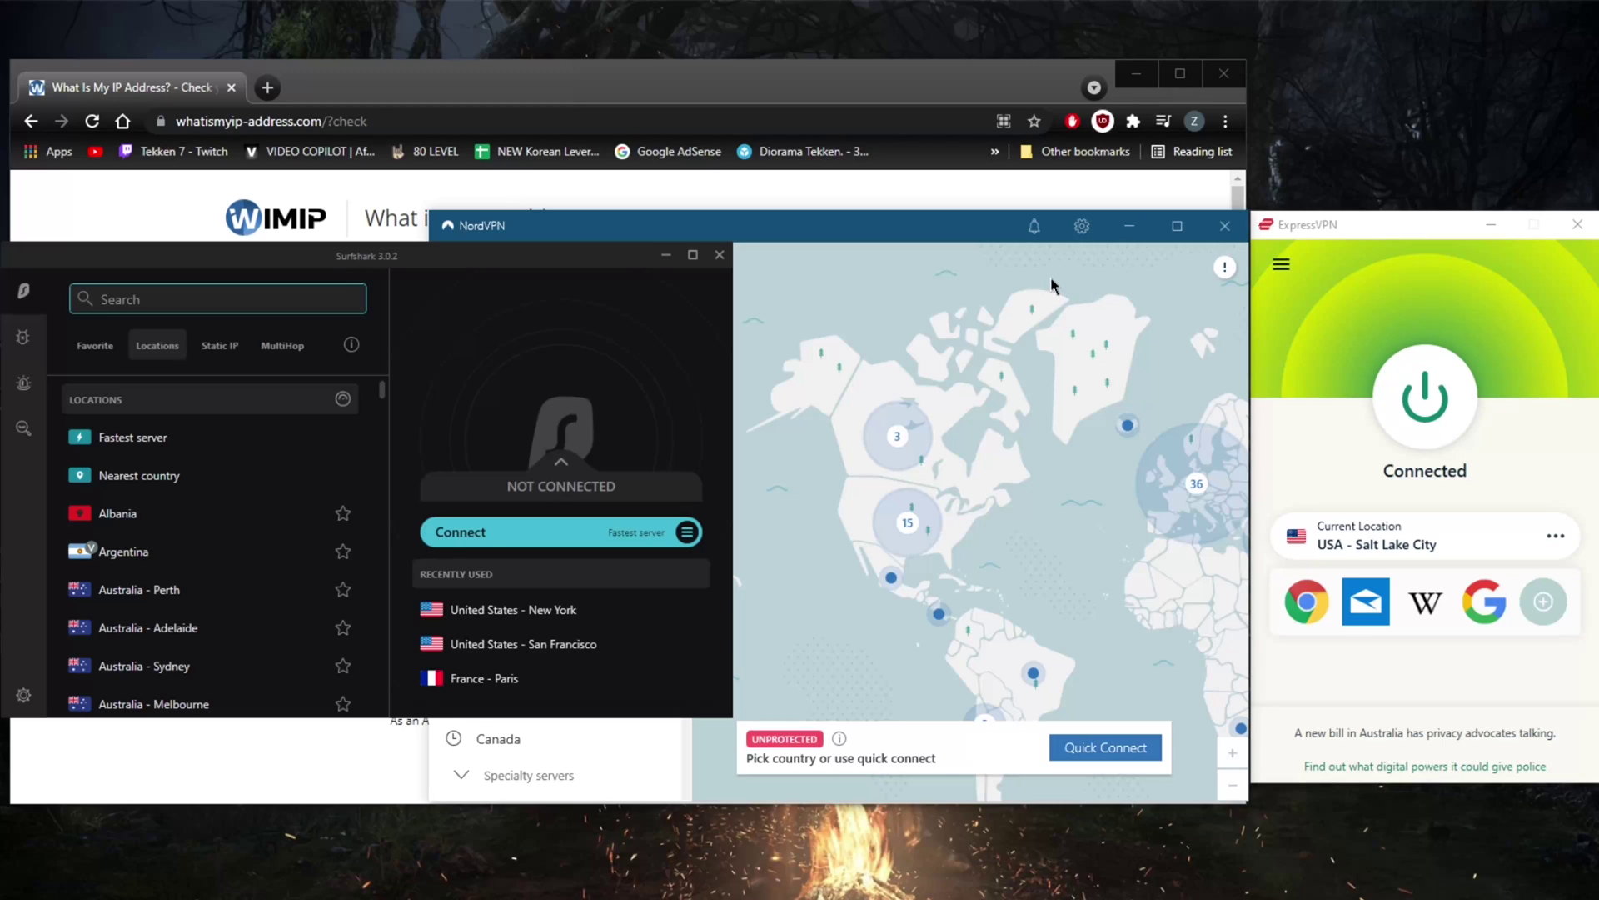
{"action": "left_click", "coordinate": [983, 225]}
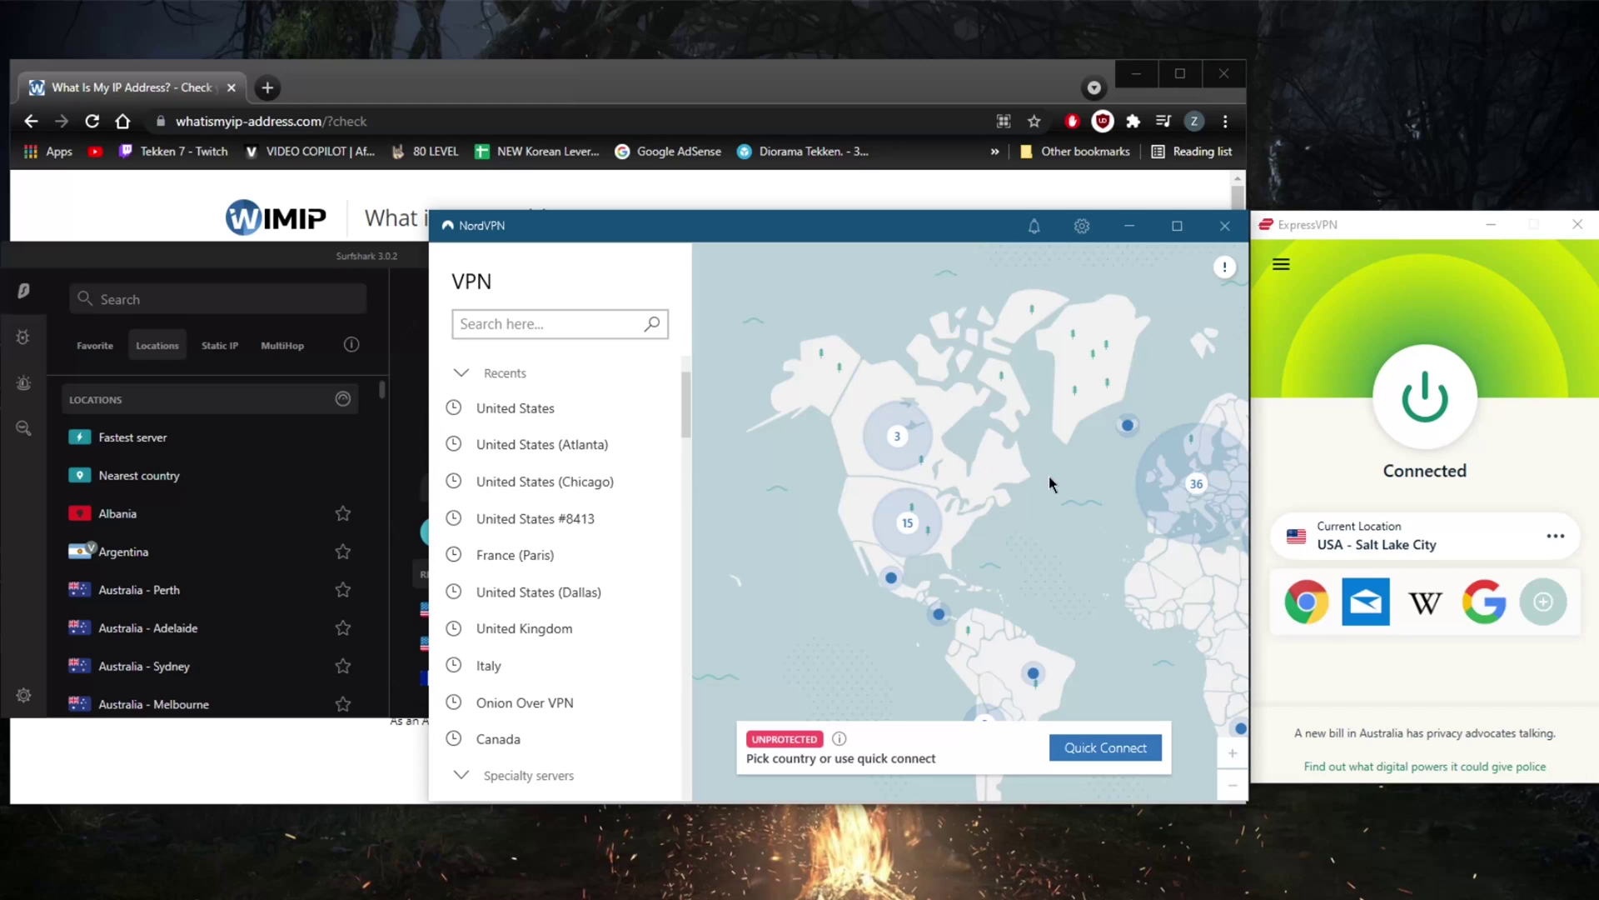
{"action": "left_click_drag", "start_coordinate": [1051, 484], "coordinate": [958, 442]}
{"action": "scroll", "coordinate": [528, 468], "scroll_direction": "down", "scroll_amount": 2}
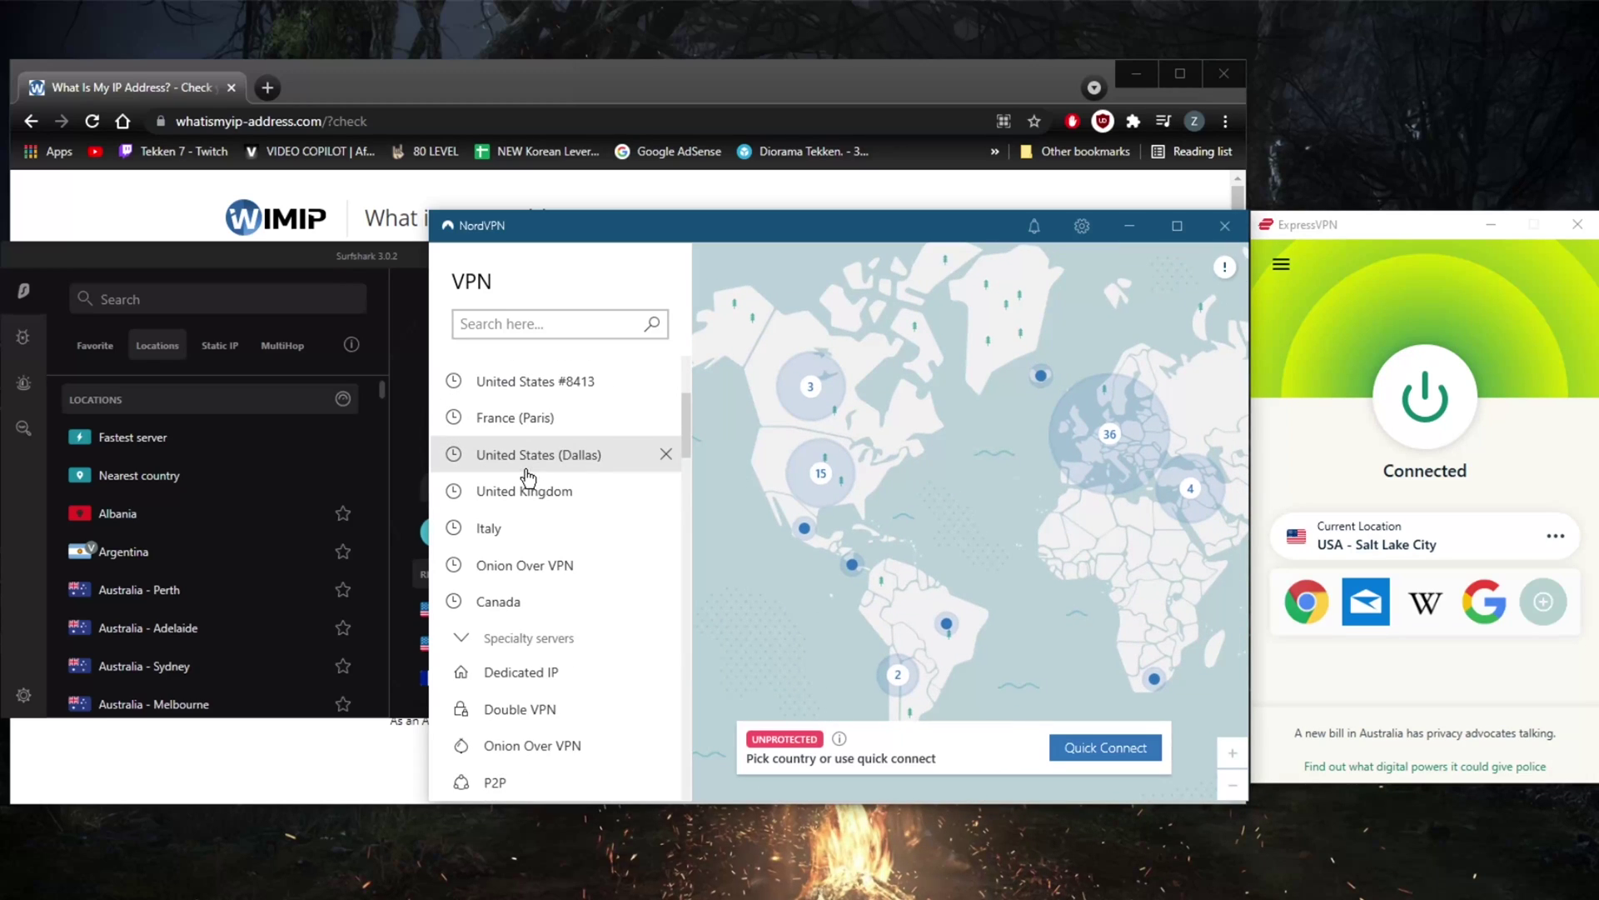
{"action": "scroll", "coordinate": [576, 560], "scroll_direction": "down", "scroll_amount": 1}
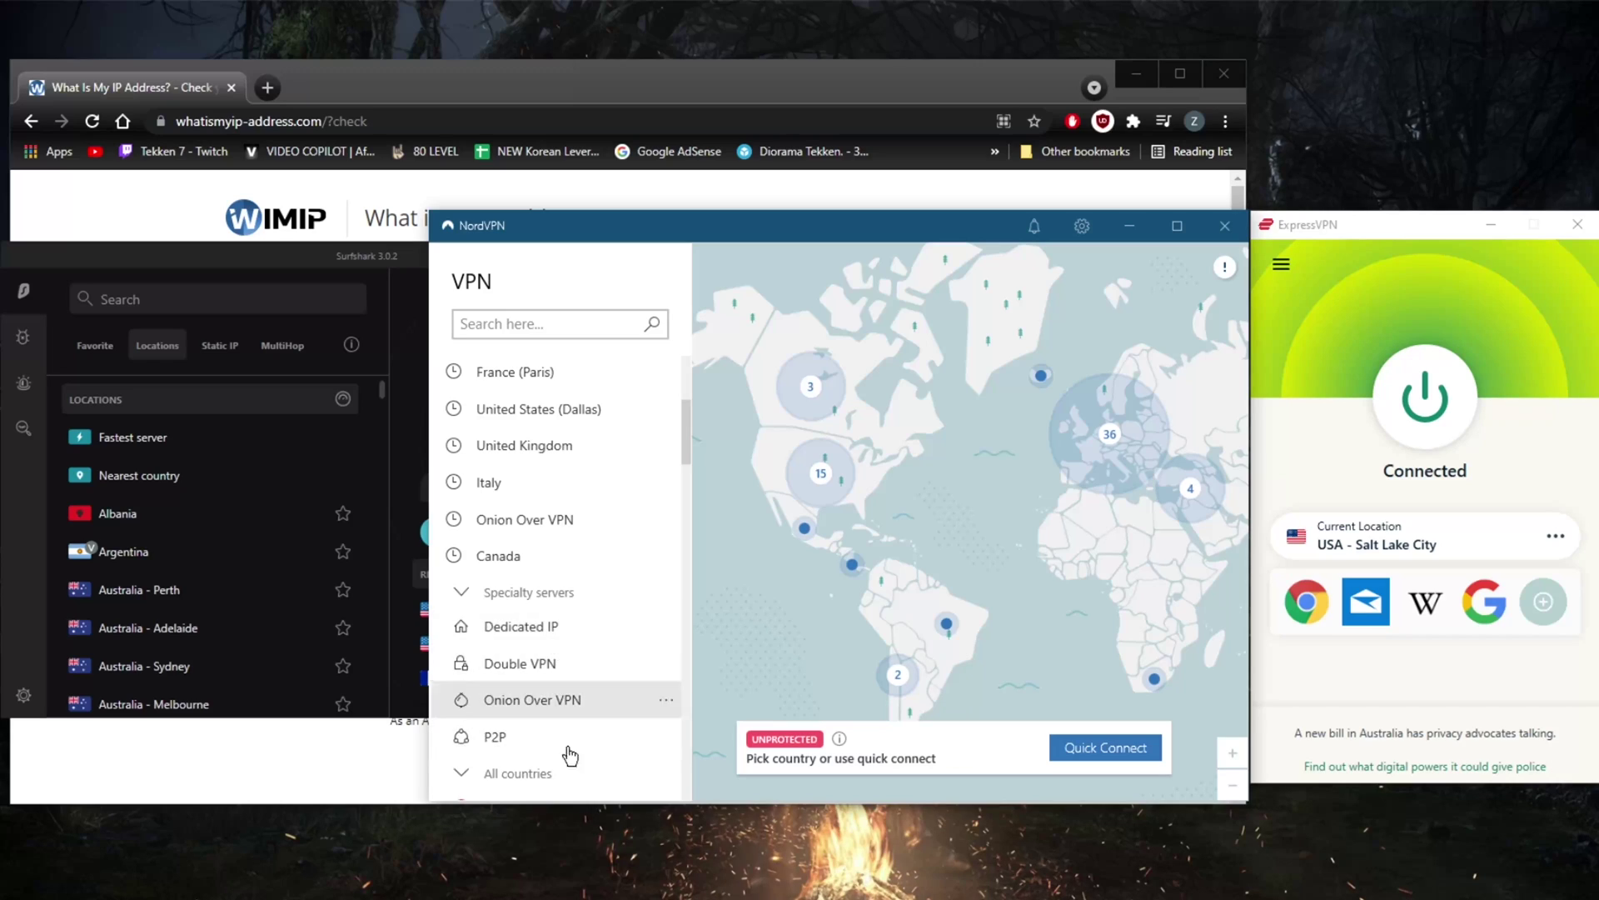
Step: Set NordVPN's auto-connect protocol to NordLynx, then review Kill Switch, Split Tunneling and Advanced settings
{"action": "left_click", "coordinate": [1082, 226]}
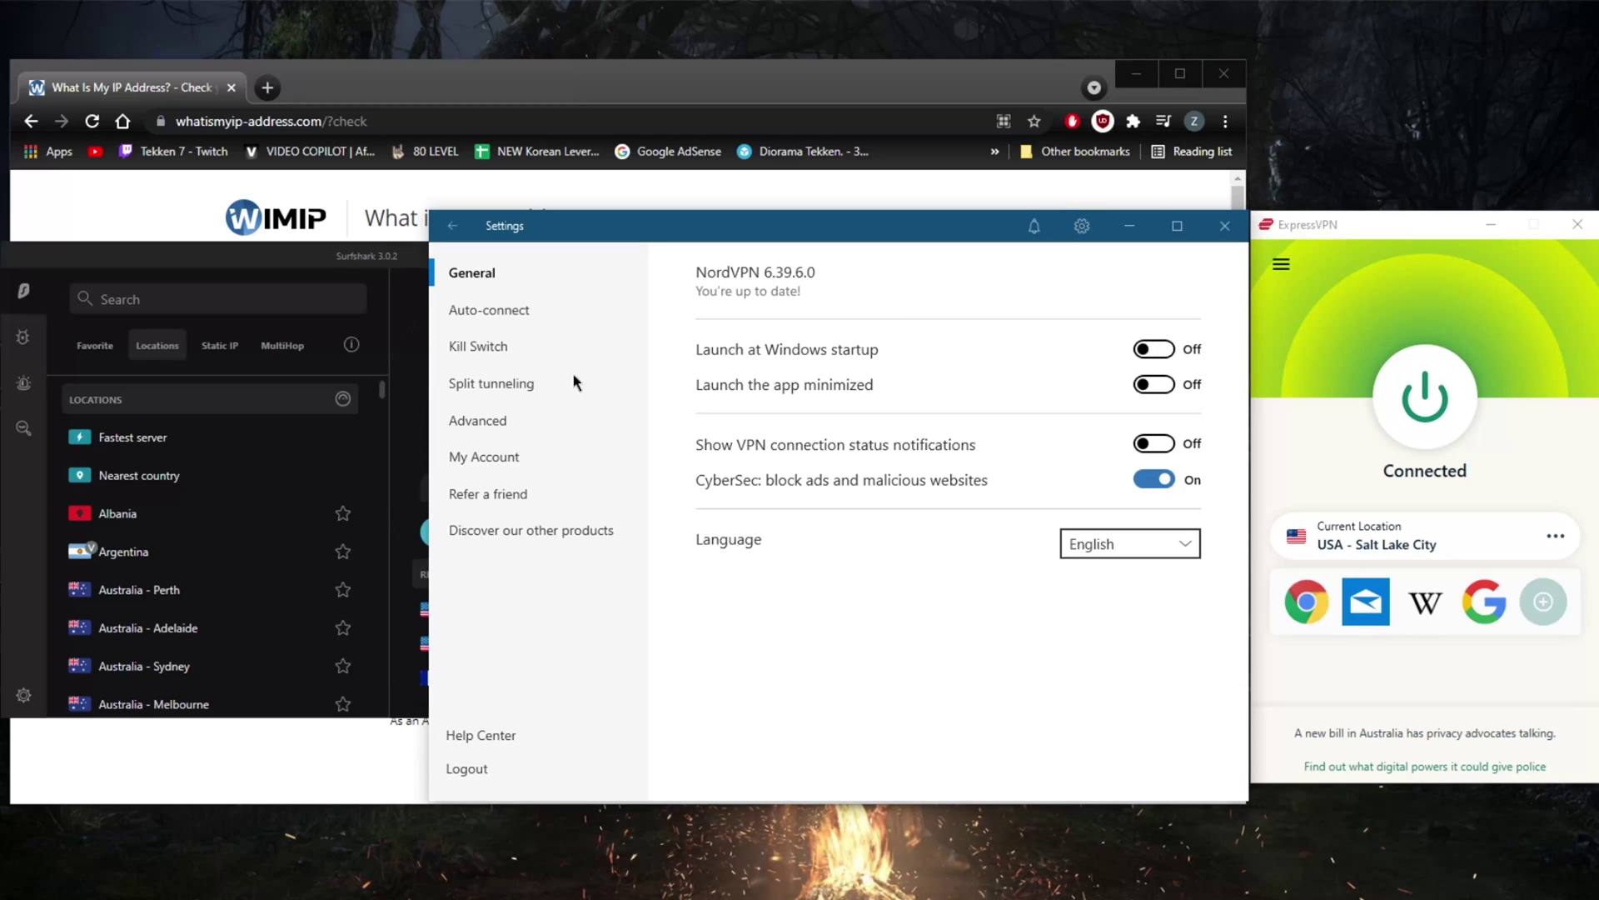
{"action": "left_click", "coordinate": [499, 310]}
{"action": "left_click", "coordinate": [1083, 406]}
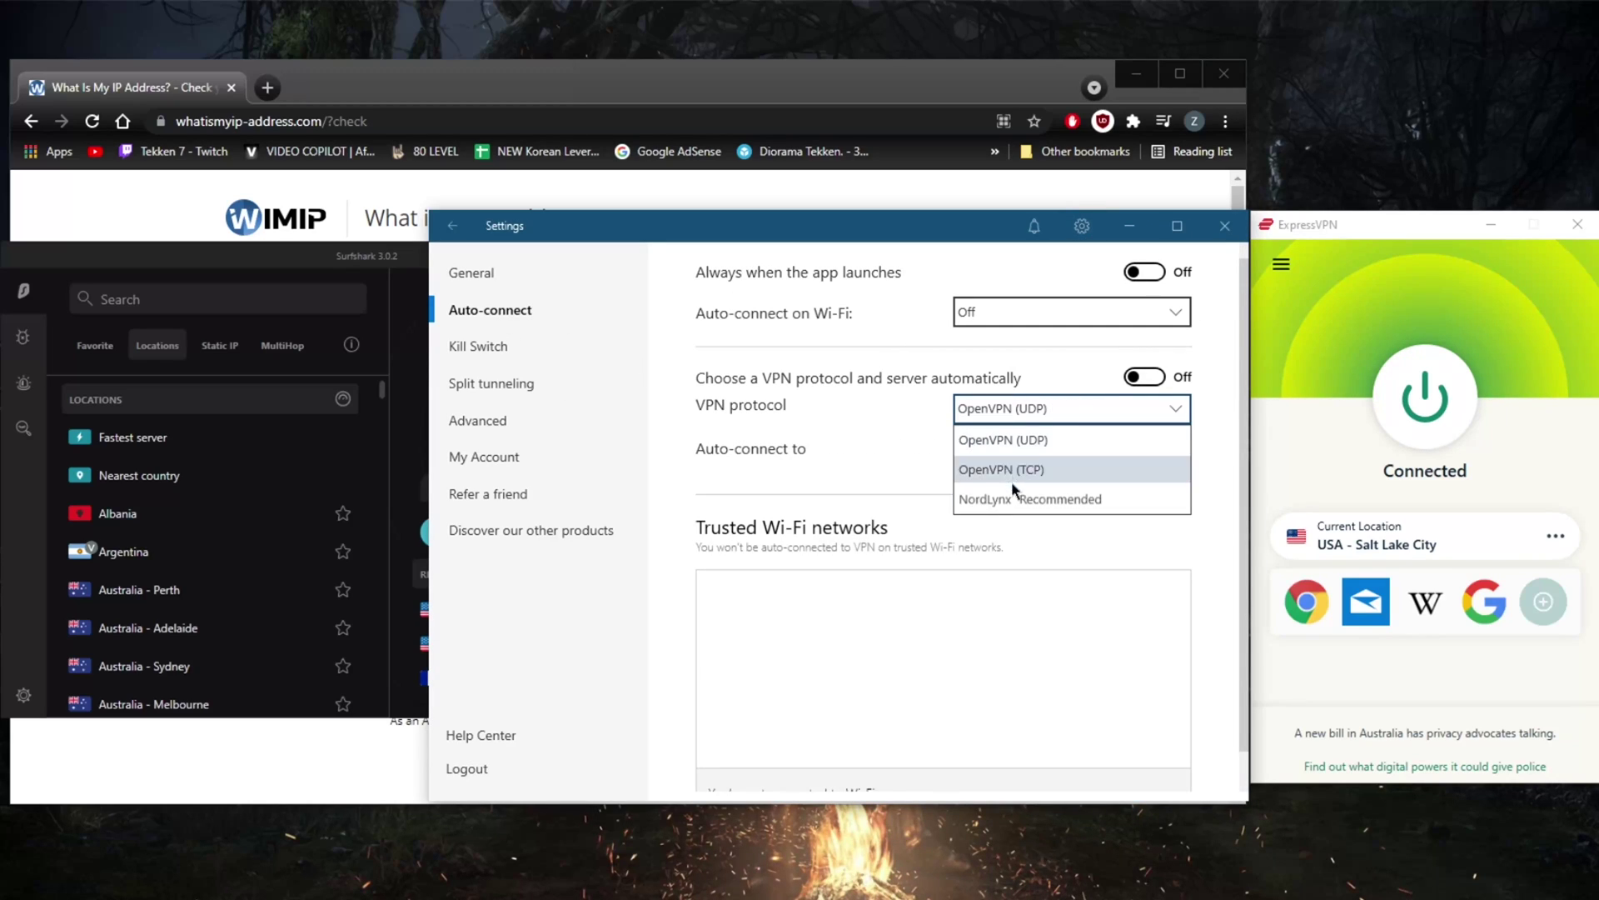
{"action": "left_click", "coordinate": [1029, 503]}
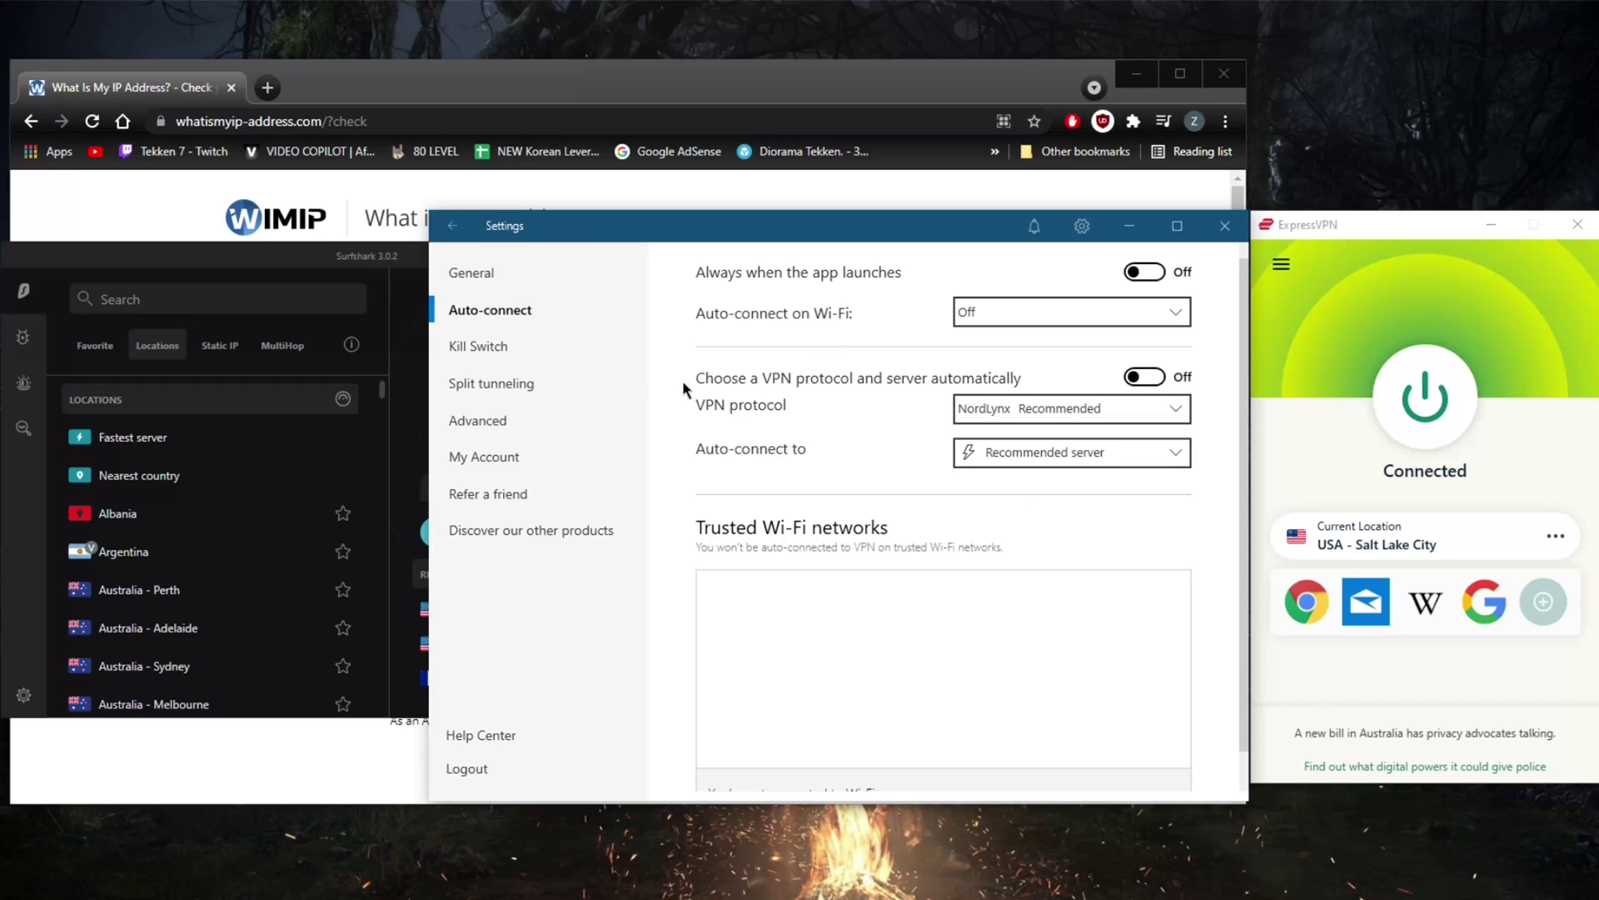
{"action": "left_click", "coordinate": [483, 346]}
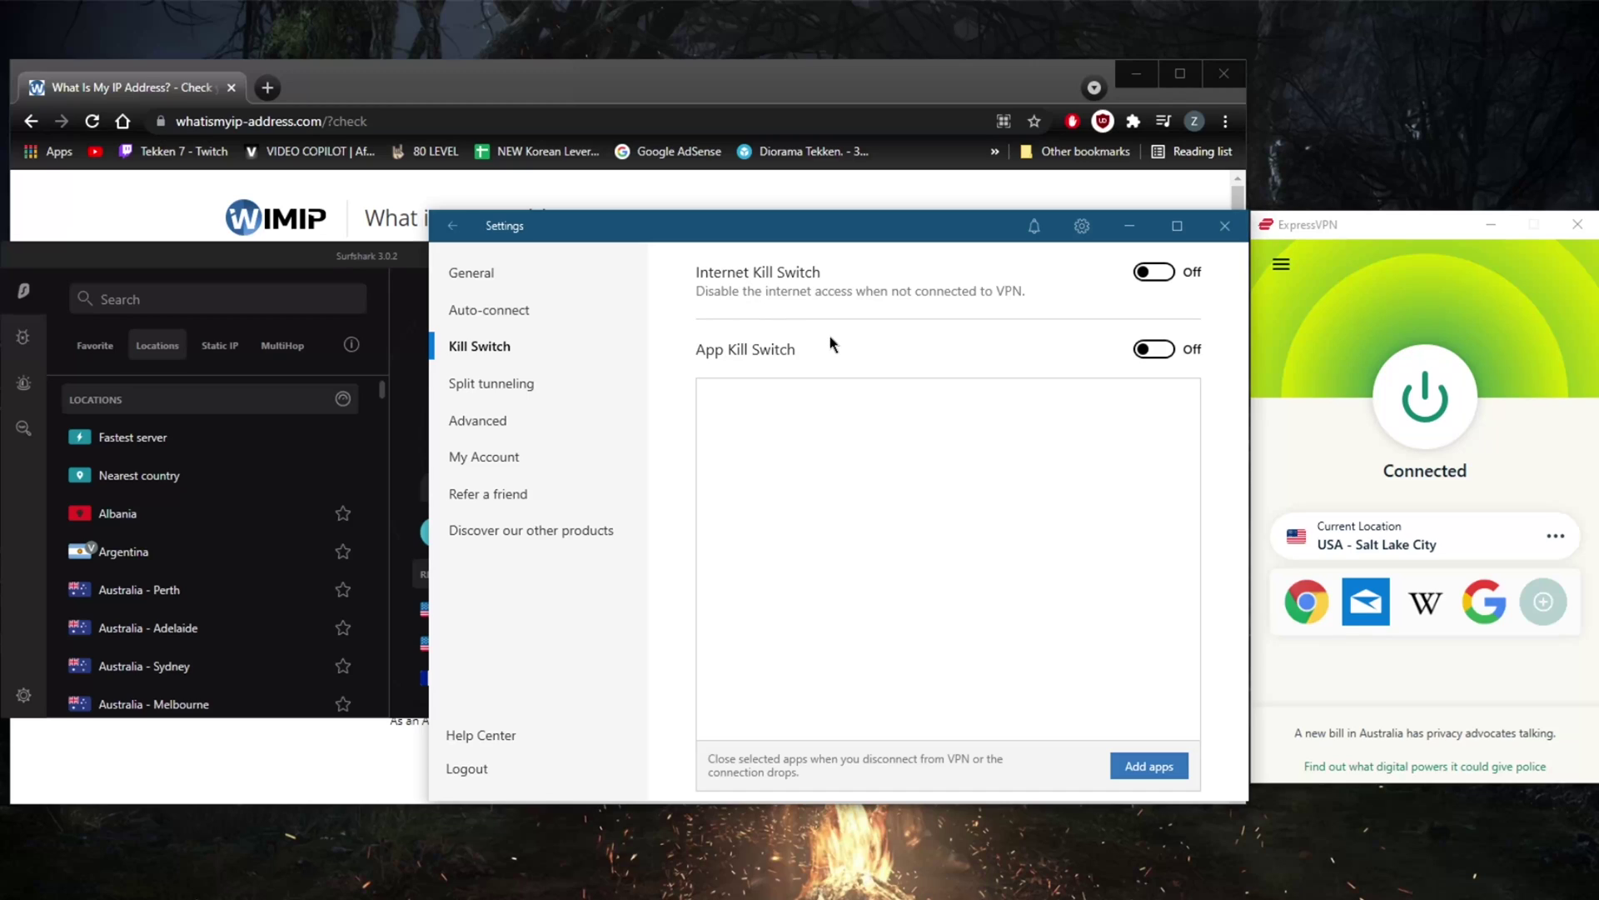
{"action": "left_click", "coordinate": [498, 385]}
{"action": "left_click", "coordinate": [522, 417]}
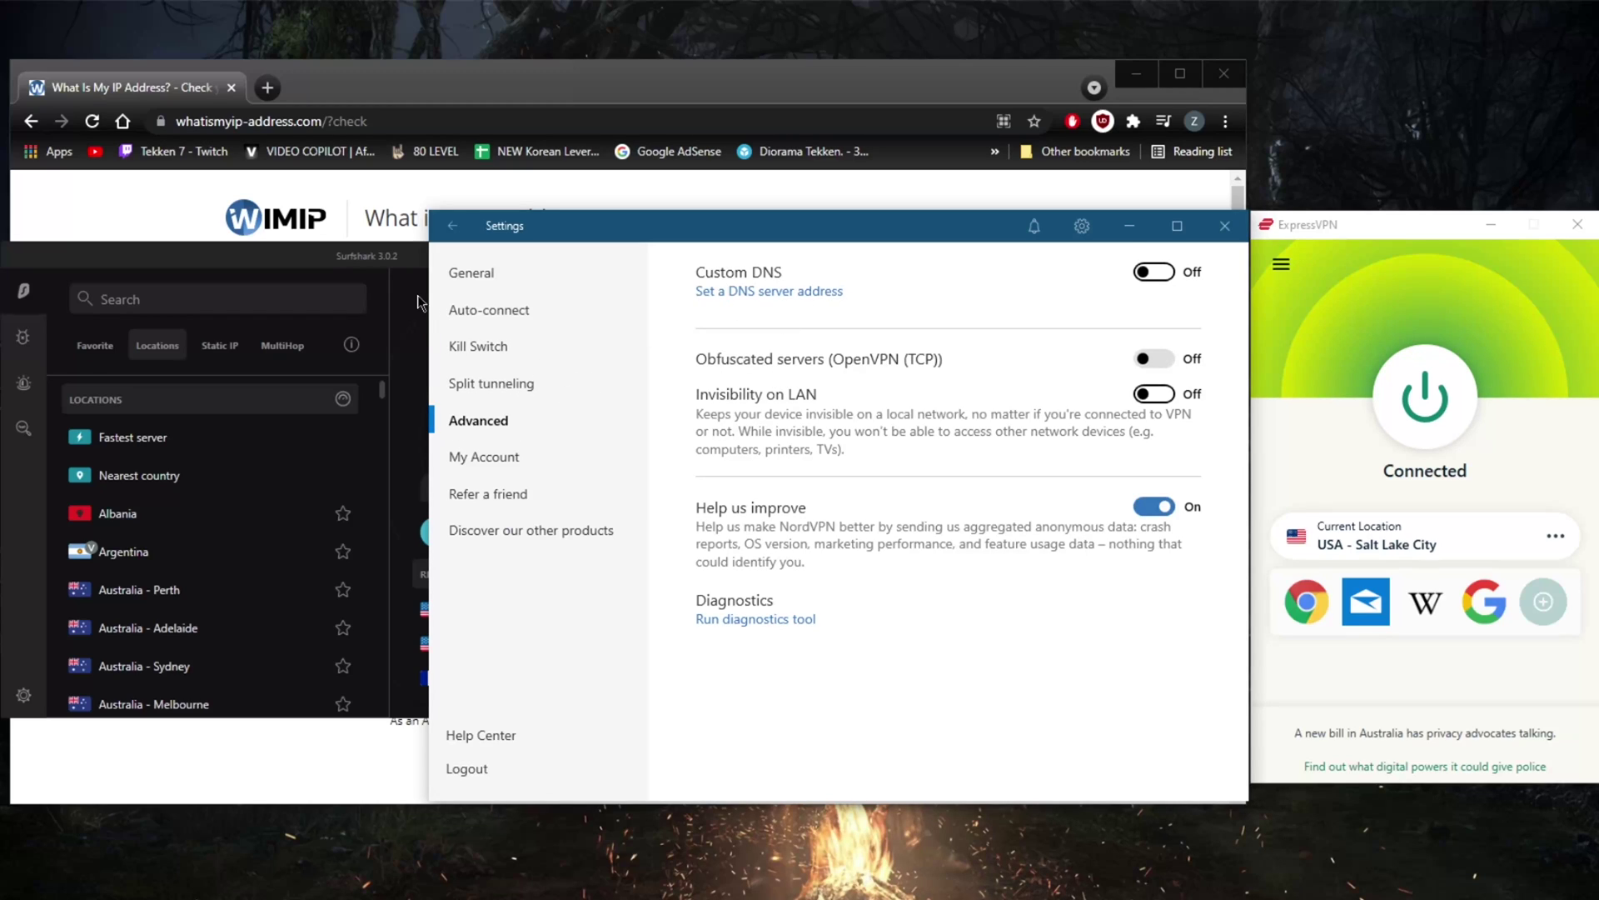
Step: View ExpressVPN's General options from its main menu, then close them
{"action": "left_click", "coordinate": [1281, 264]}
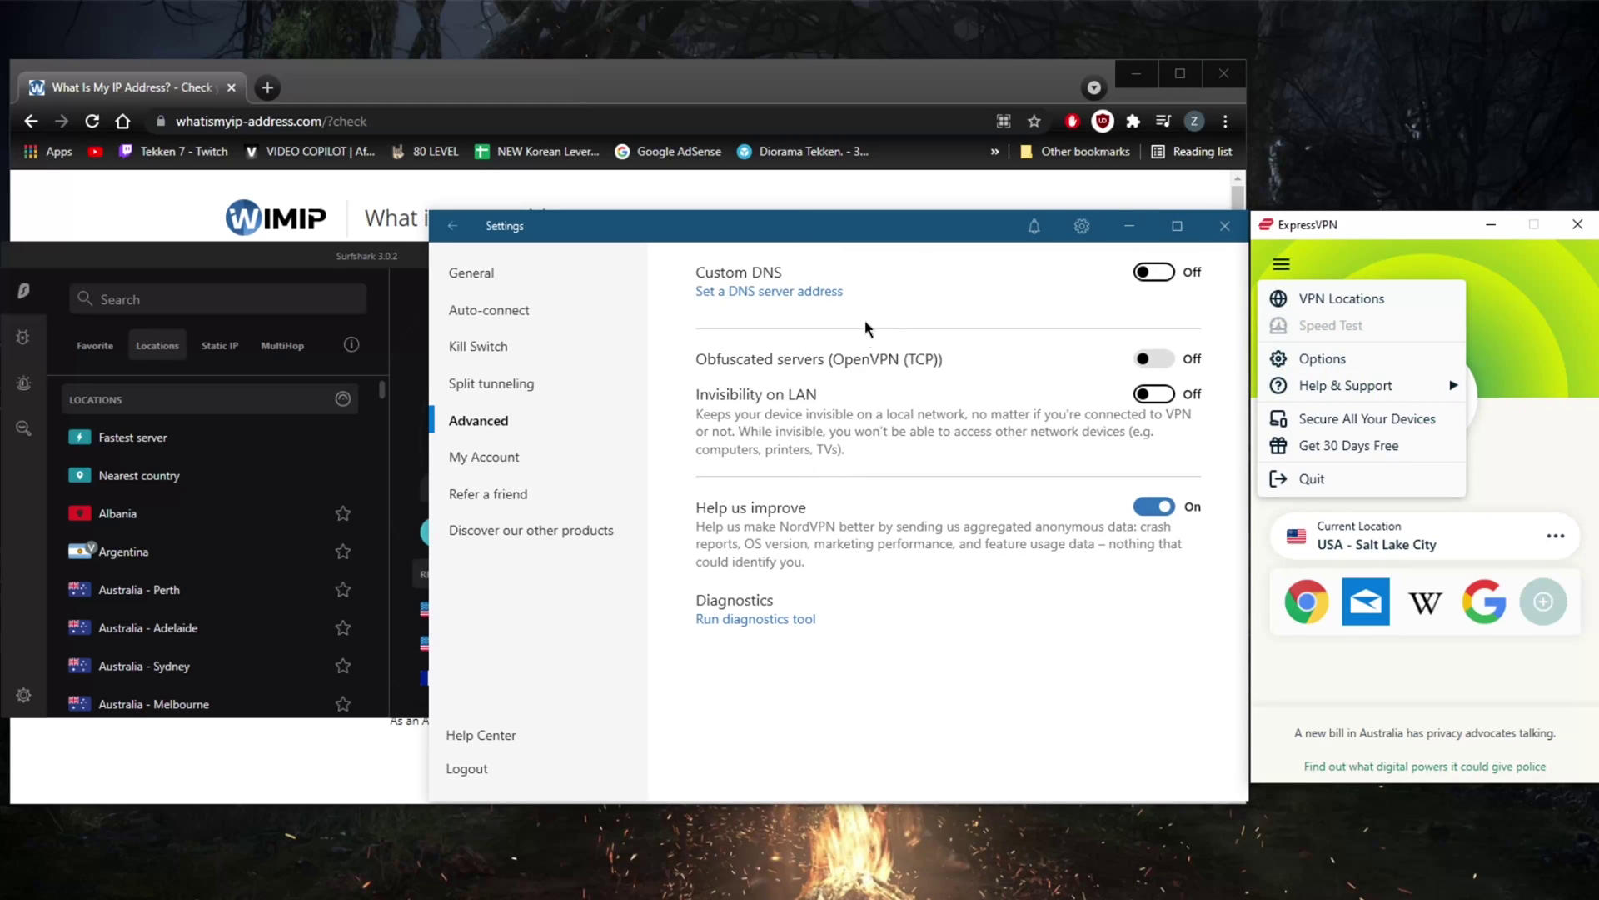
{"action": "left_click", "coordinate": [1321, 358]}
{"action": "left_click", "coordinate": [833, 279]}
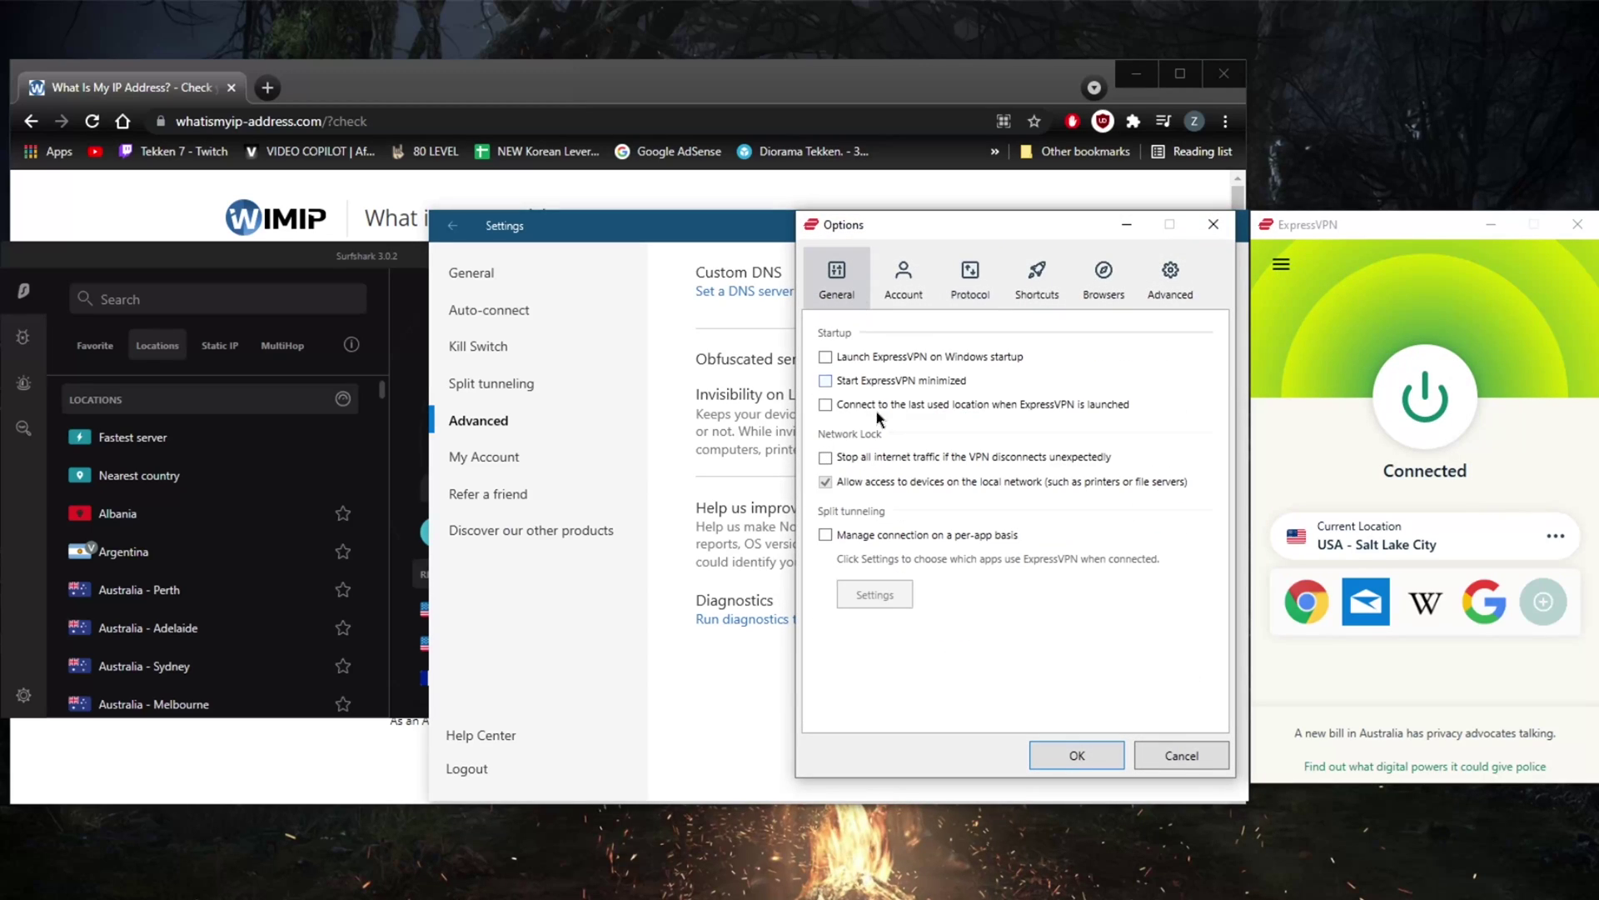
{"action": "left_click", "coordinate": [1206, 230]}
{"action": "left_click", "coordinate": [238, 284]}
Step: Check Surfshark's Advanced and Connectivity settings, then view NordVPN's General settings with CyberSec
{"action": "left_click", "coordinate": [25, 695]}
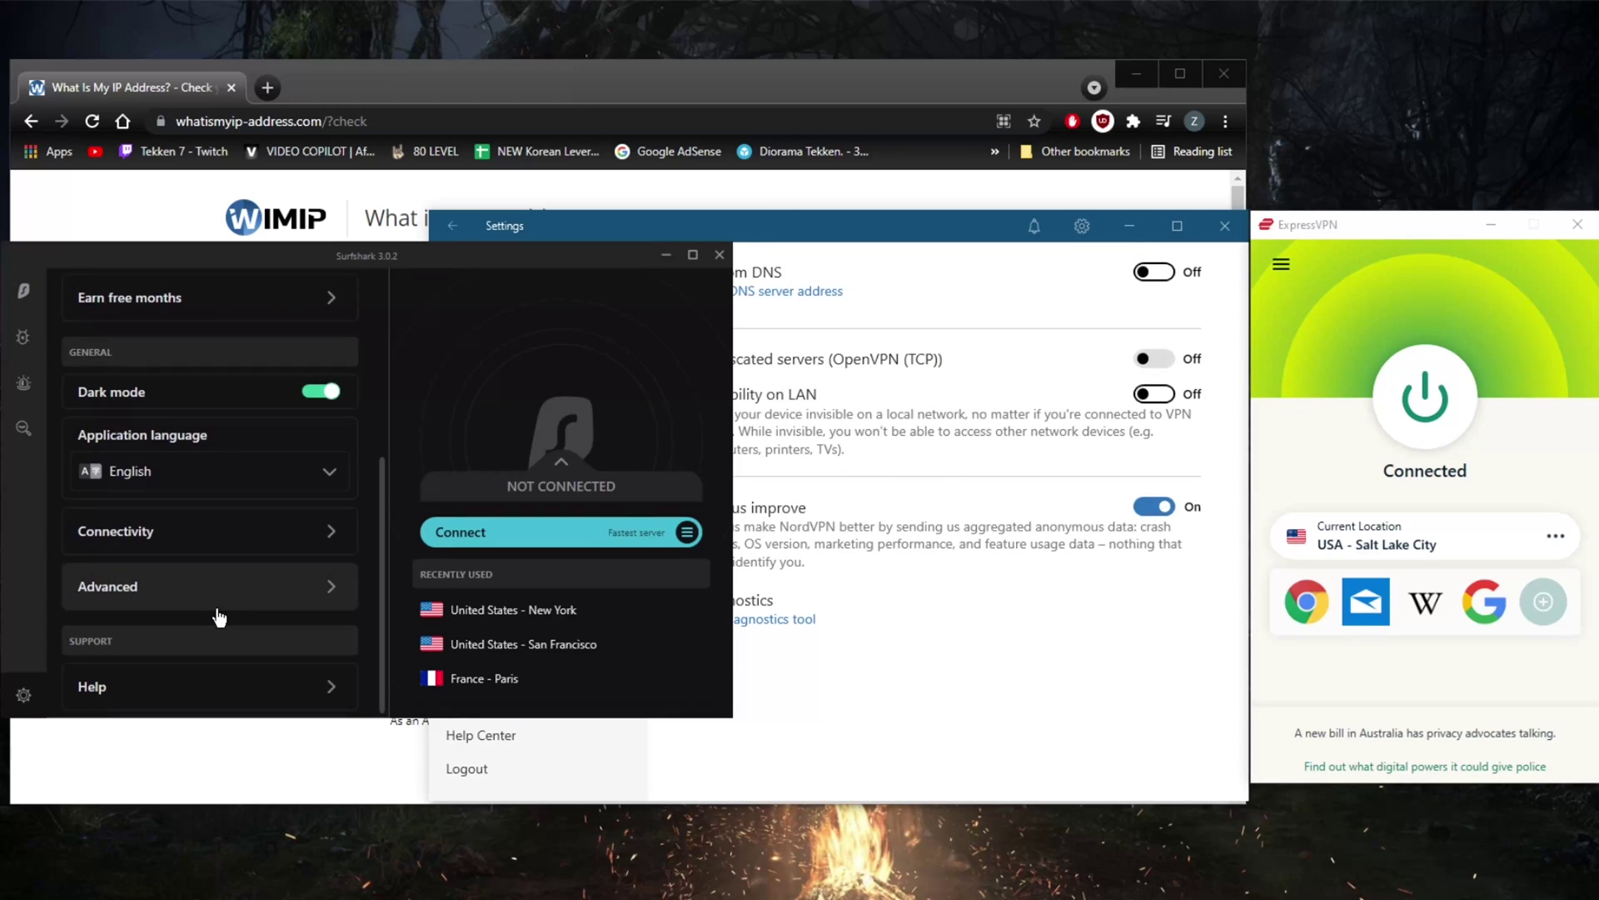
{"action": "left_click", "coordinate": [165, 588]}
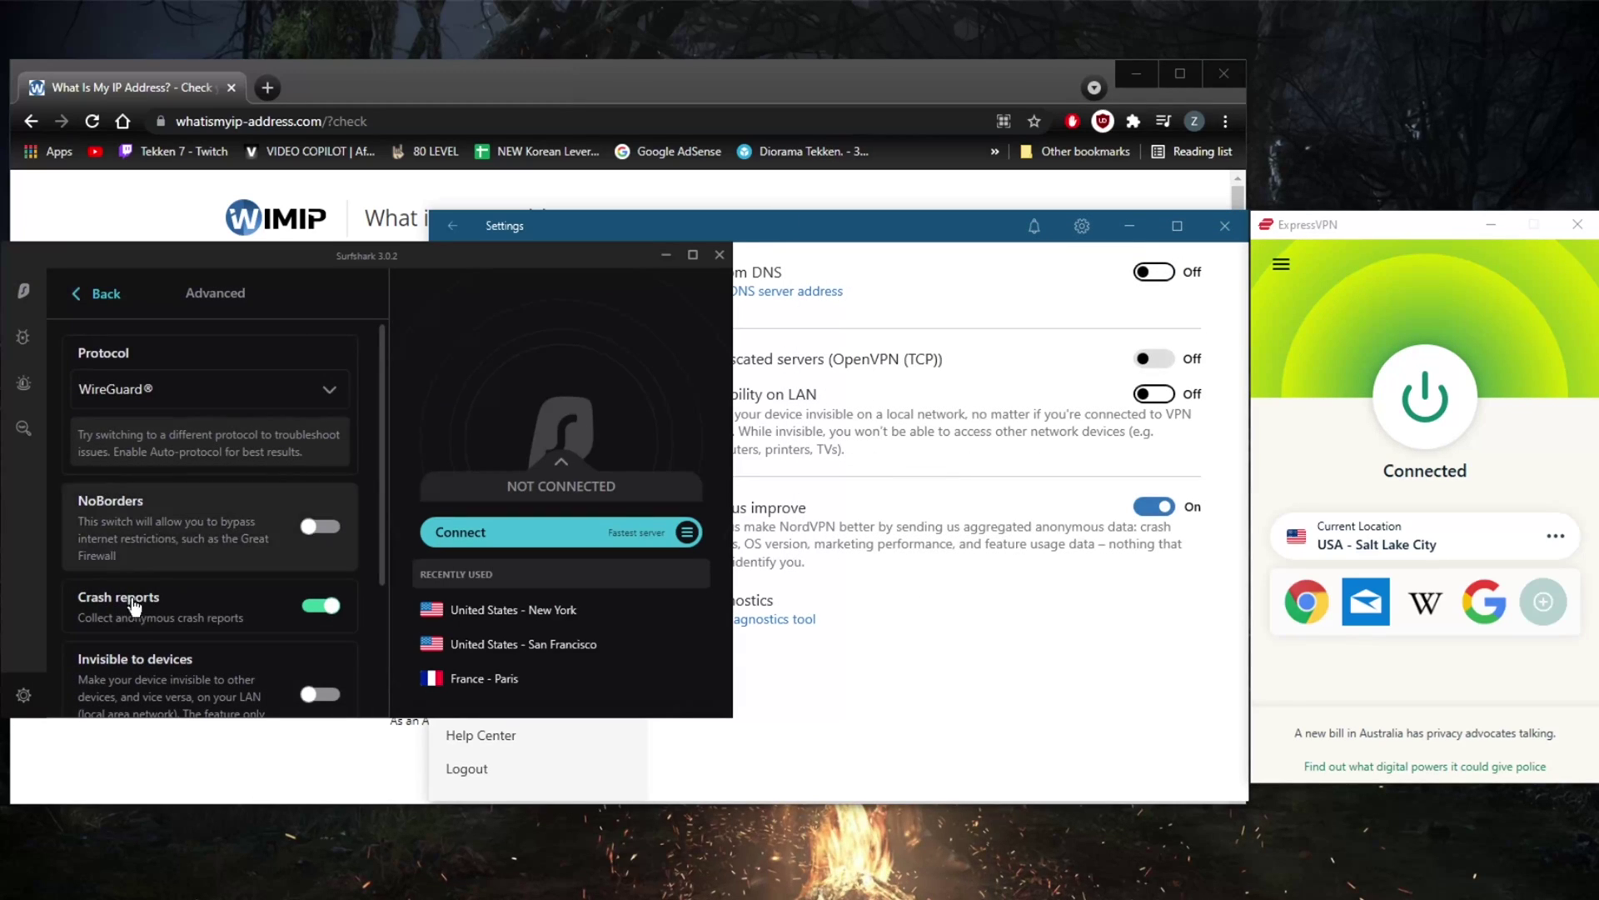
{"action": "left_click", "coordinate": [97, 293]}
{"action": "left_click", "coordinate": [184, 528]}
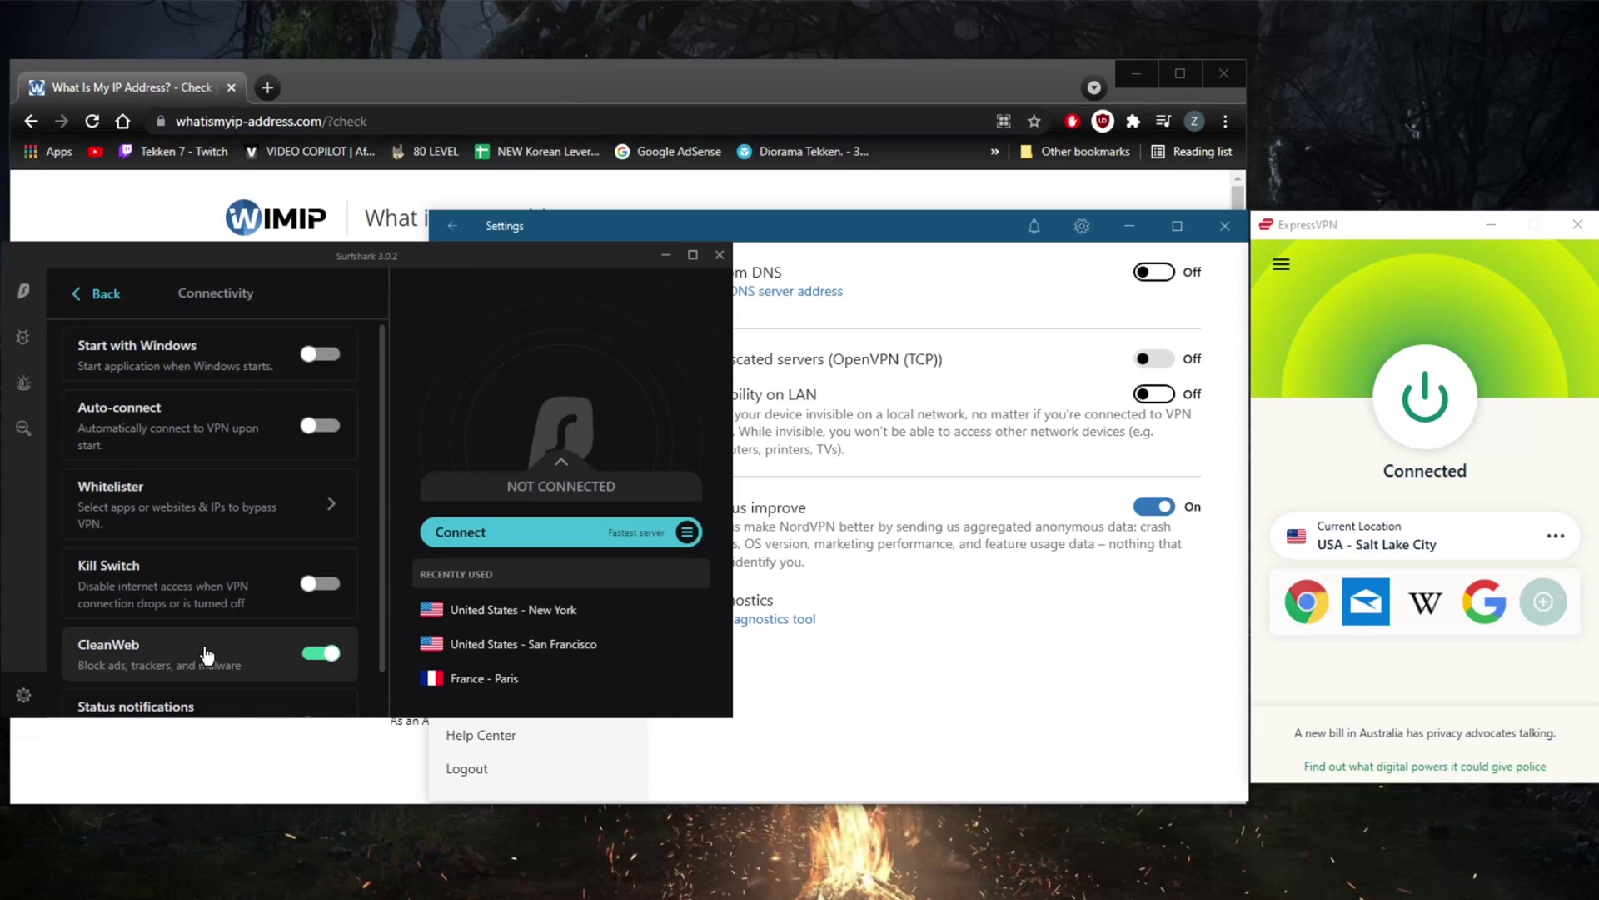
{"action": "left_click", "coordinate": [850, 240]}
{"action": "left_click", "coordinate": [449, 275]}
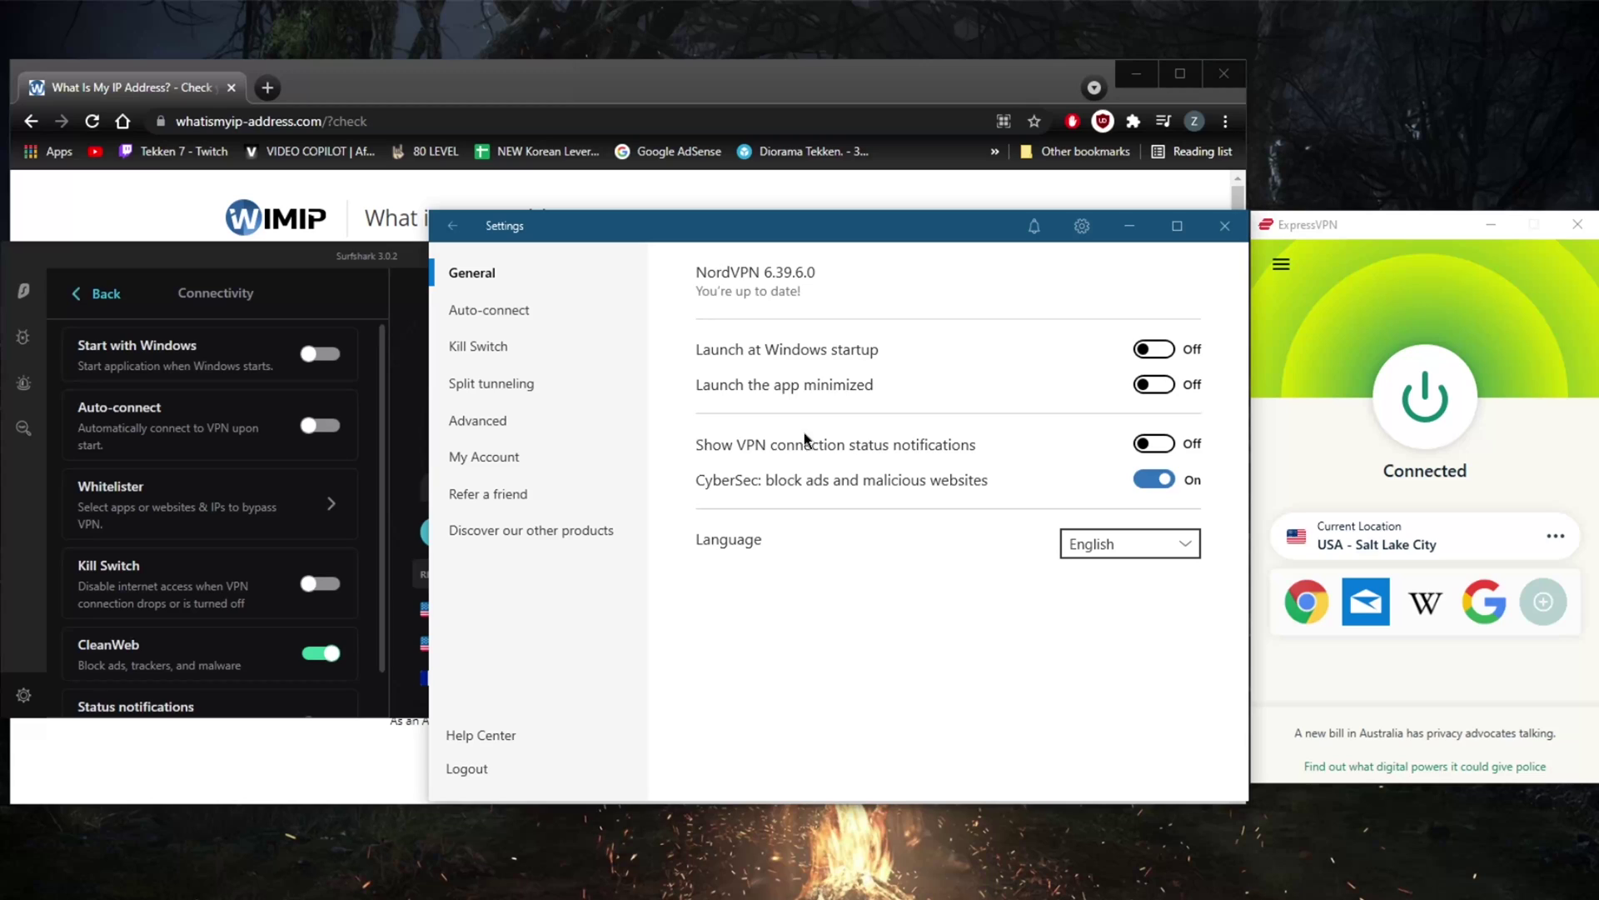
Step: Exit NordVPN settings to its world map and return Surfshark to its locations list
{"action": "left_click", "coordinate": [452, 226]}
{"action": "left_click", "coordinate": [23, 291]}
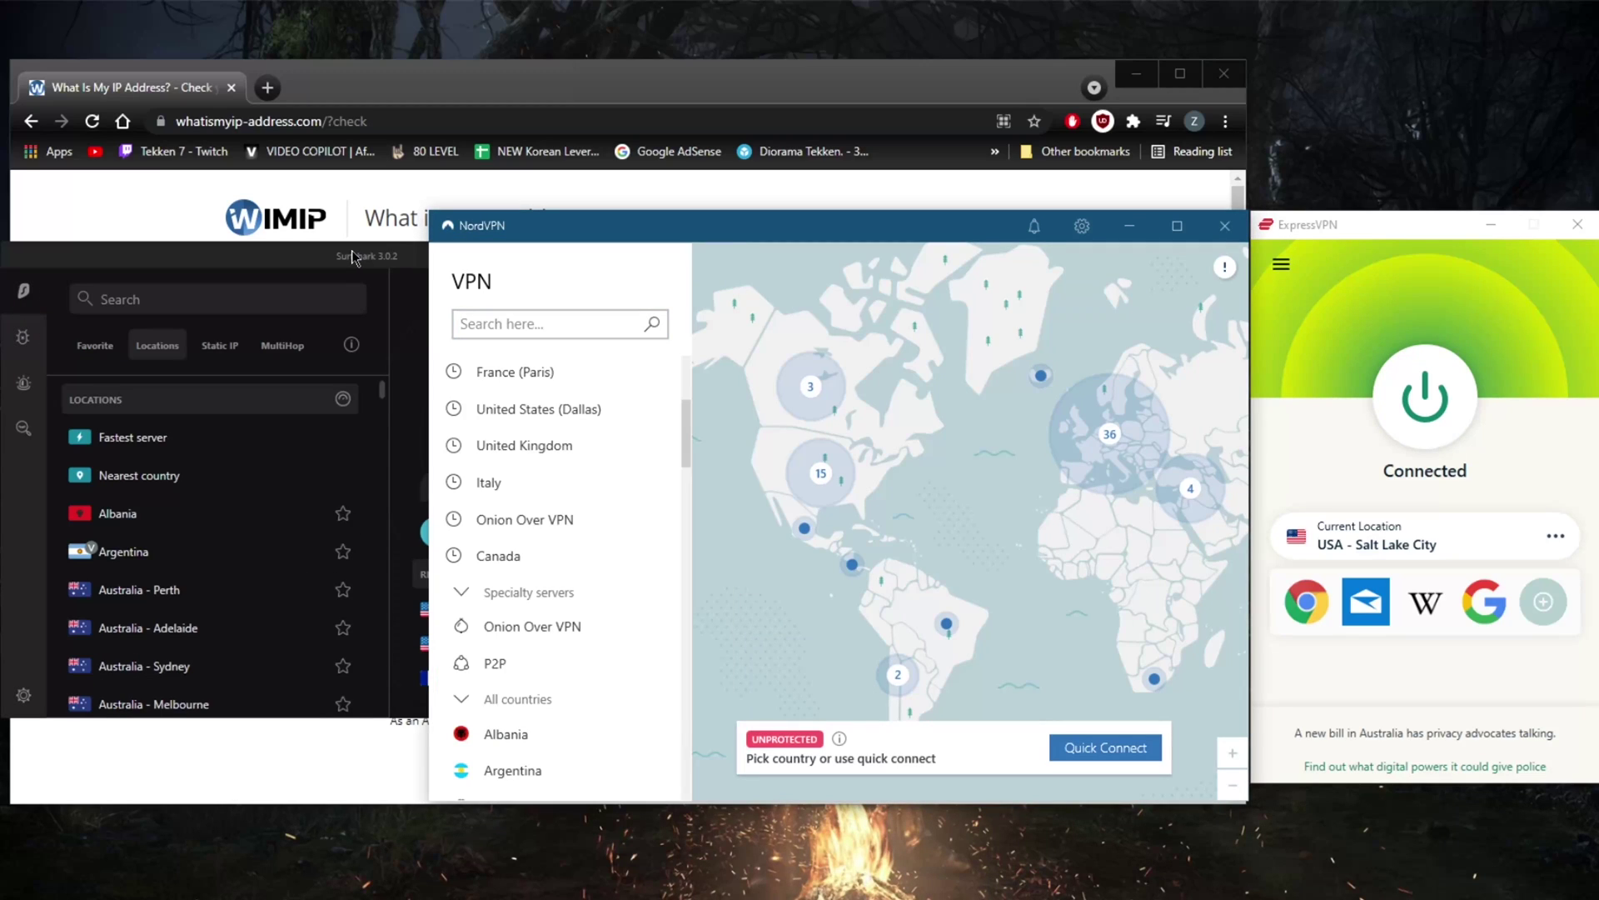
{"action": "left_click", "coordinate": [355, 257]}
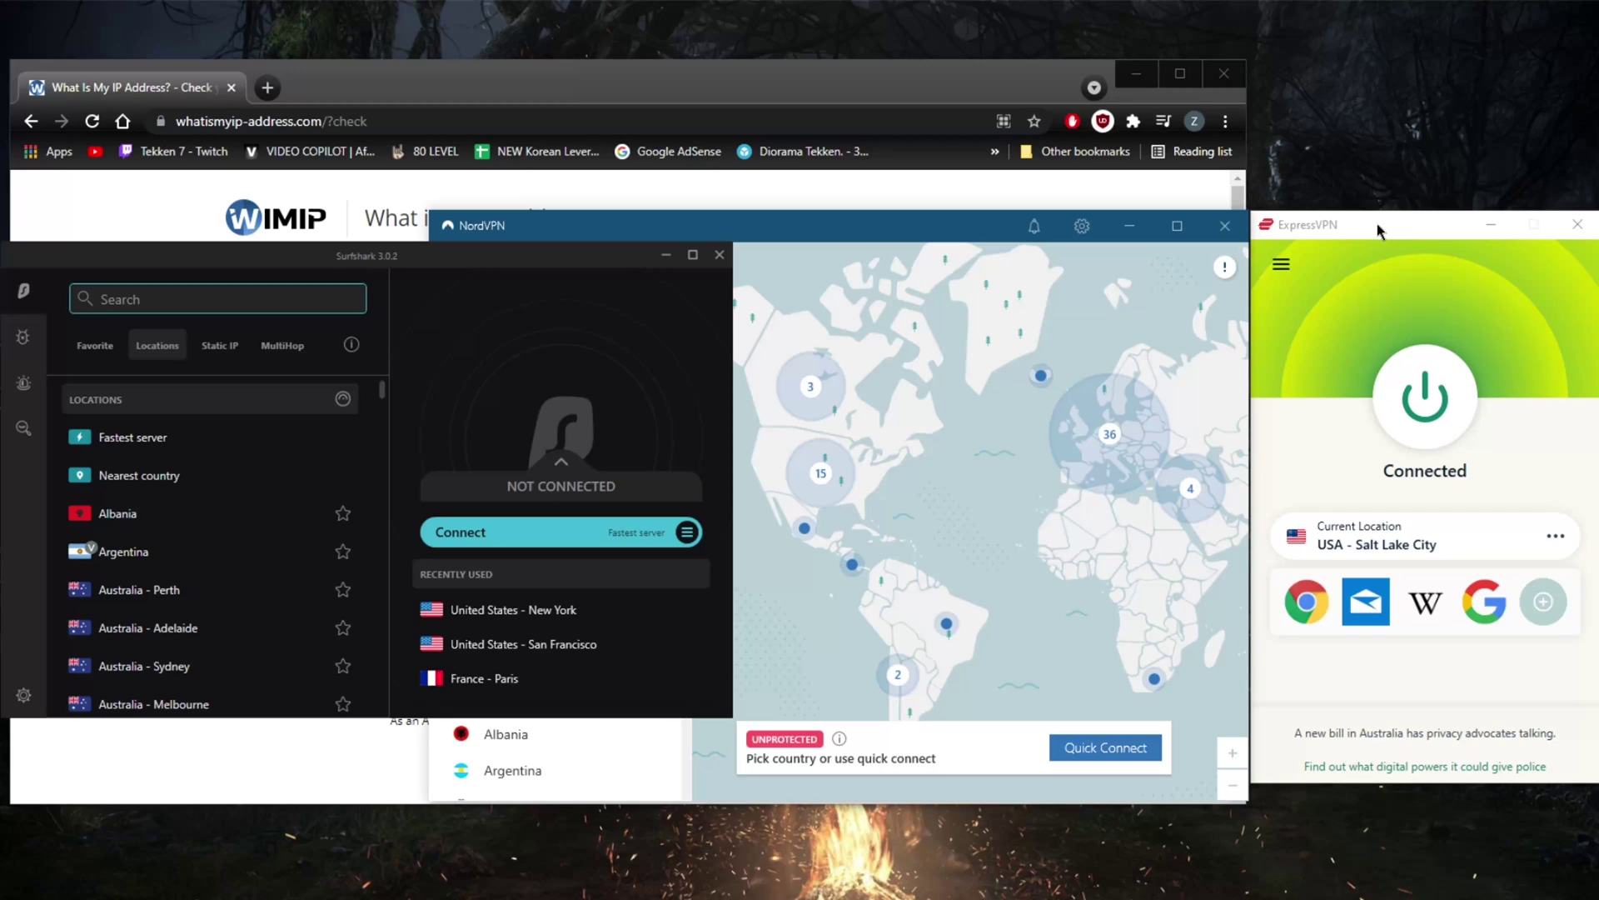
Step: Switch from NordVPN to Surfshark and show its MultiHop server pairs
{"action": "left_click", "coordinate": [866, 226]}
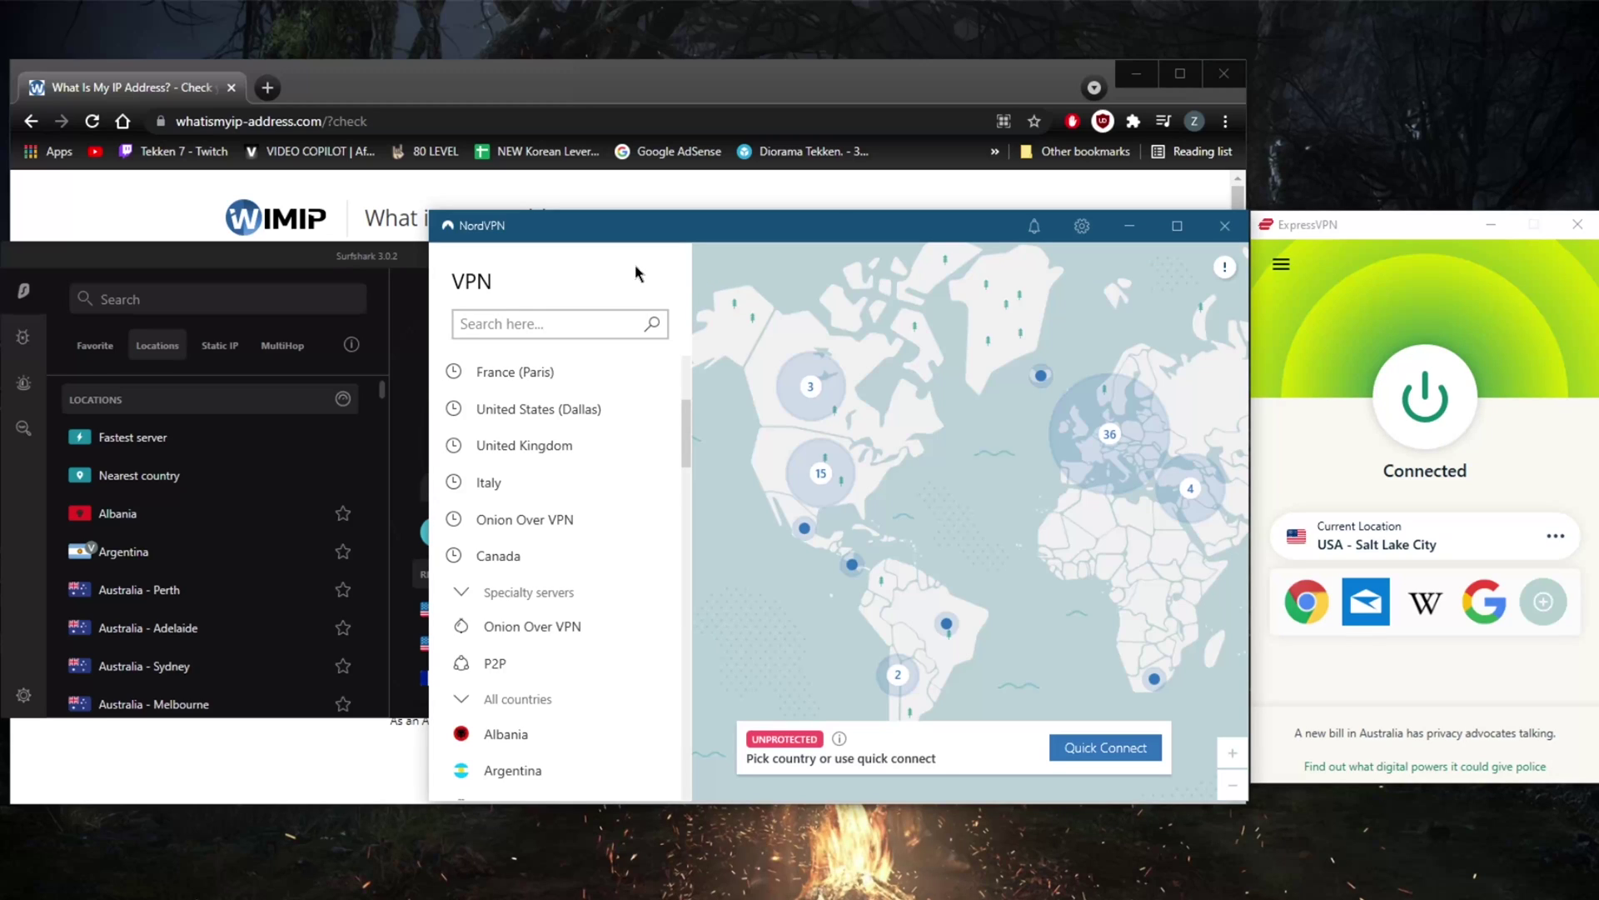
{"action": "left_click", "coordinate": [370, 263]}
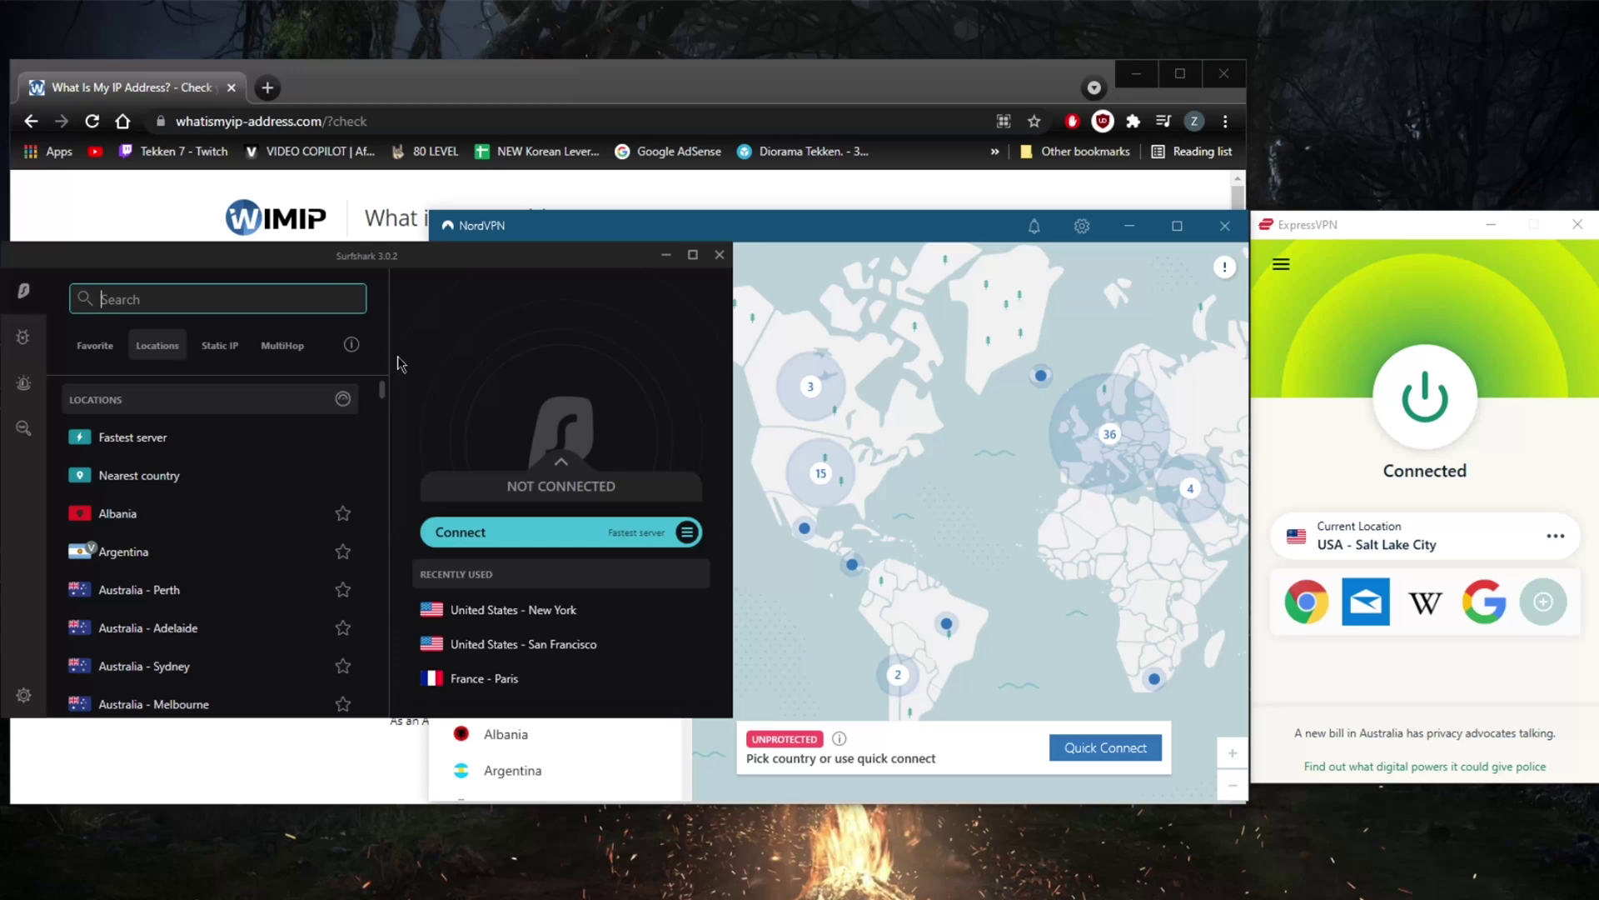
{"action": "left_click", "coordinate": [268, 346]}
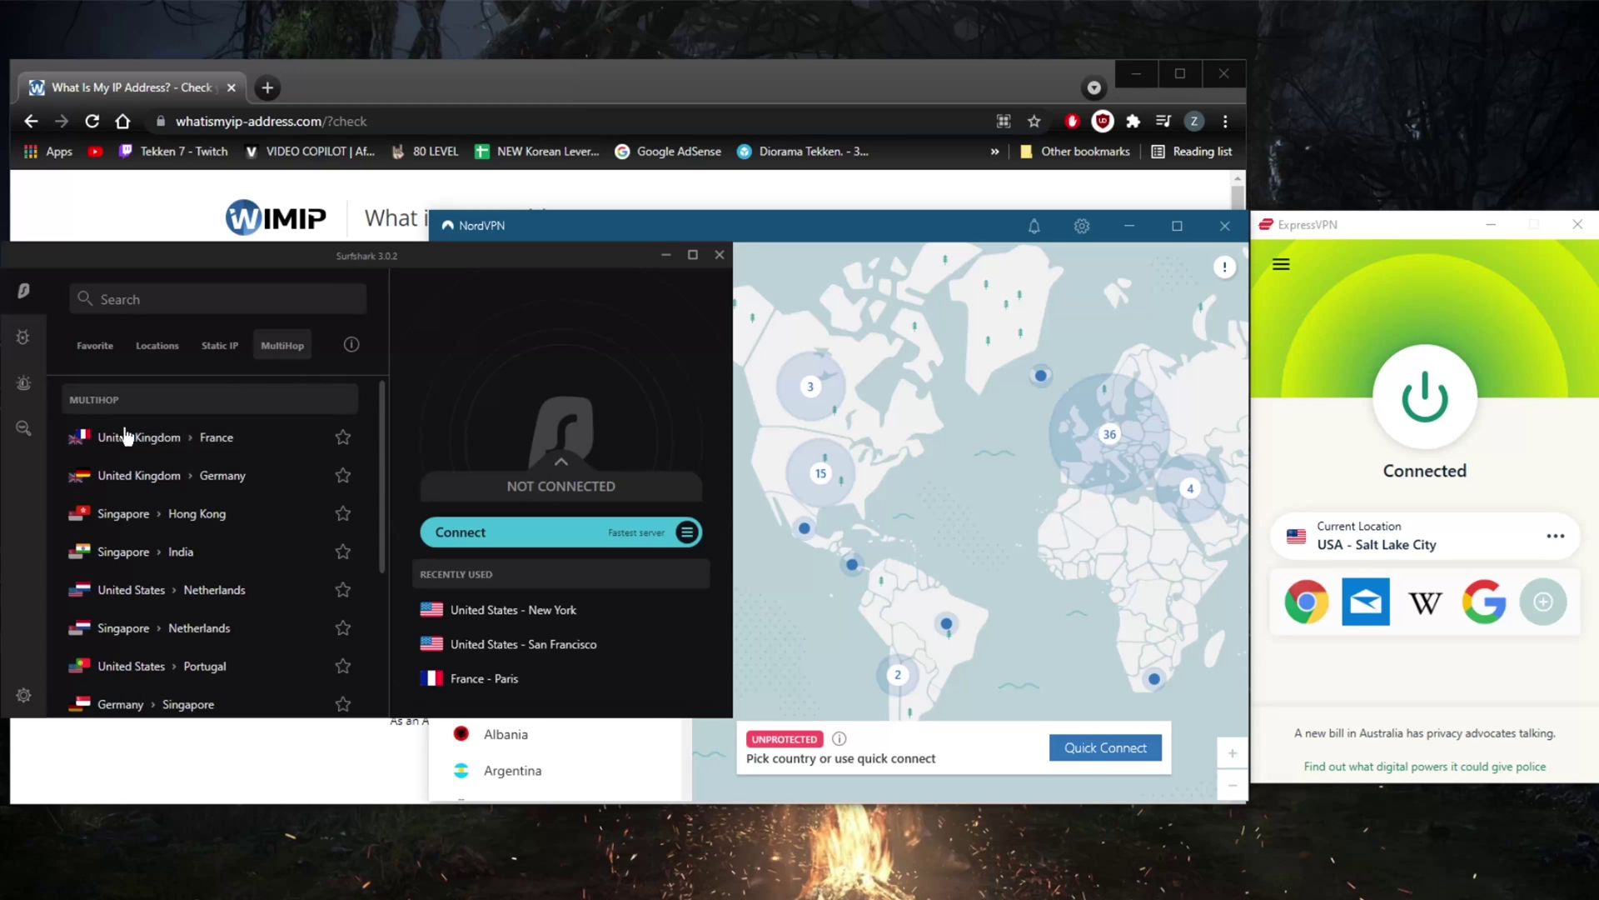
Step: Review Surfshark's Advanced and Connectivity settings, then return to the MultiHop list
{"action": "left_click", "coordinate": [33, 696]}
{"action": "scroll", "coordinate": [192, 540], "scroll_direction": "down", "scroll_amount": 4}
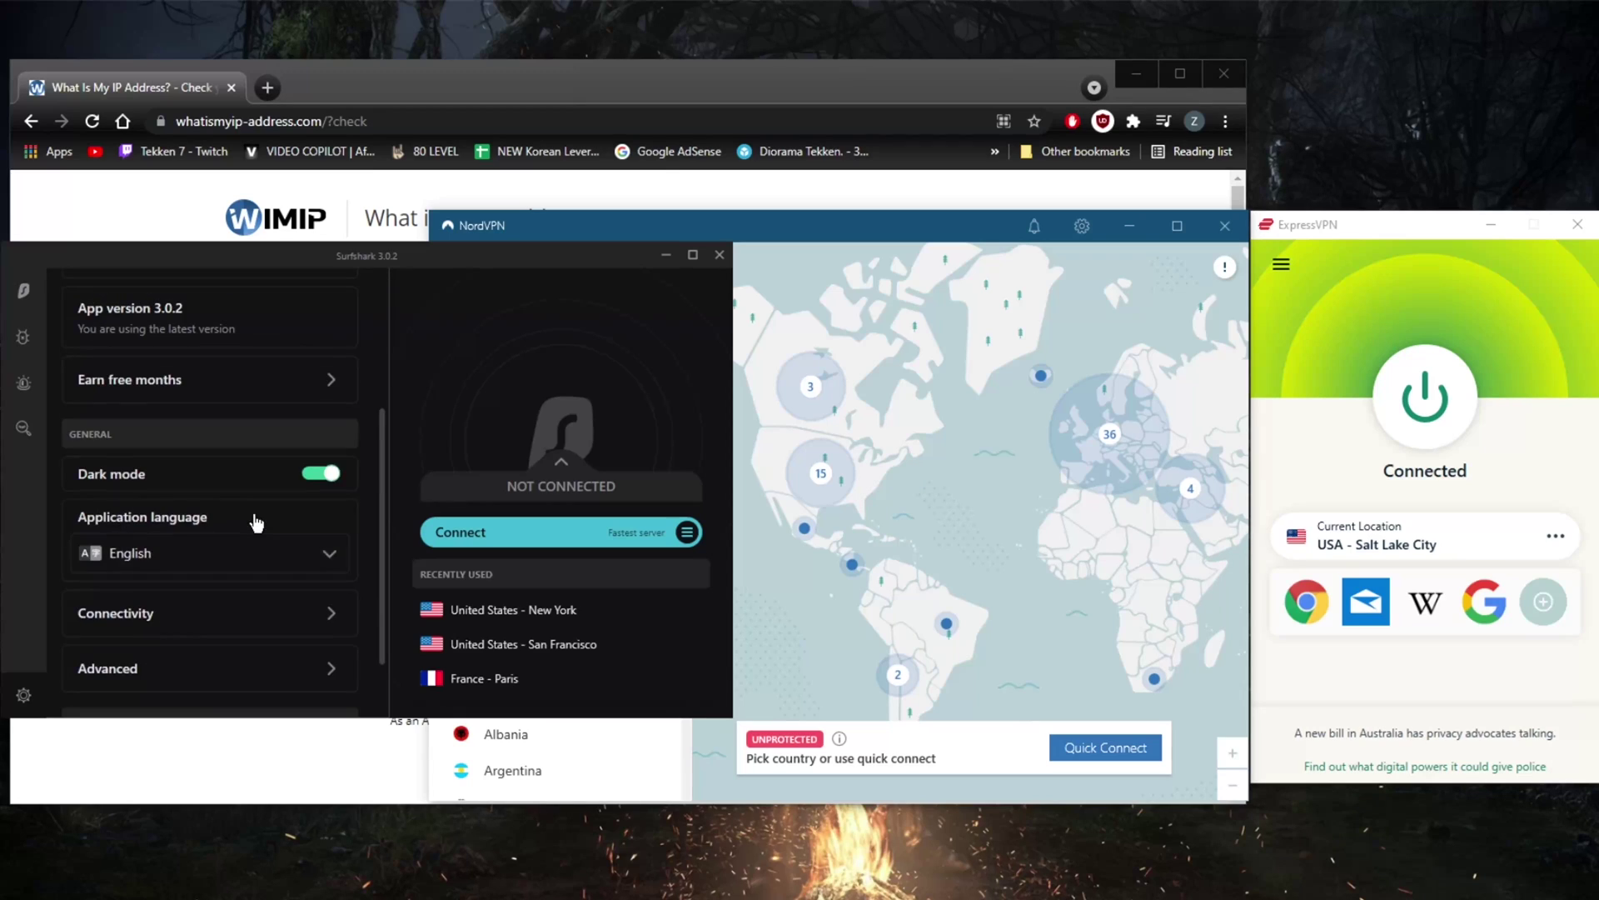
{"action": "left_click", "coordinate": [212, 593]}
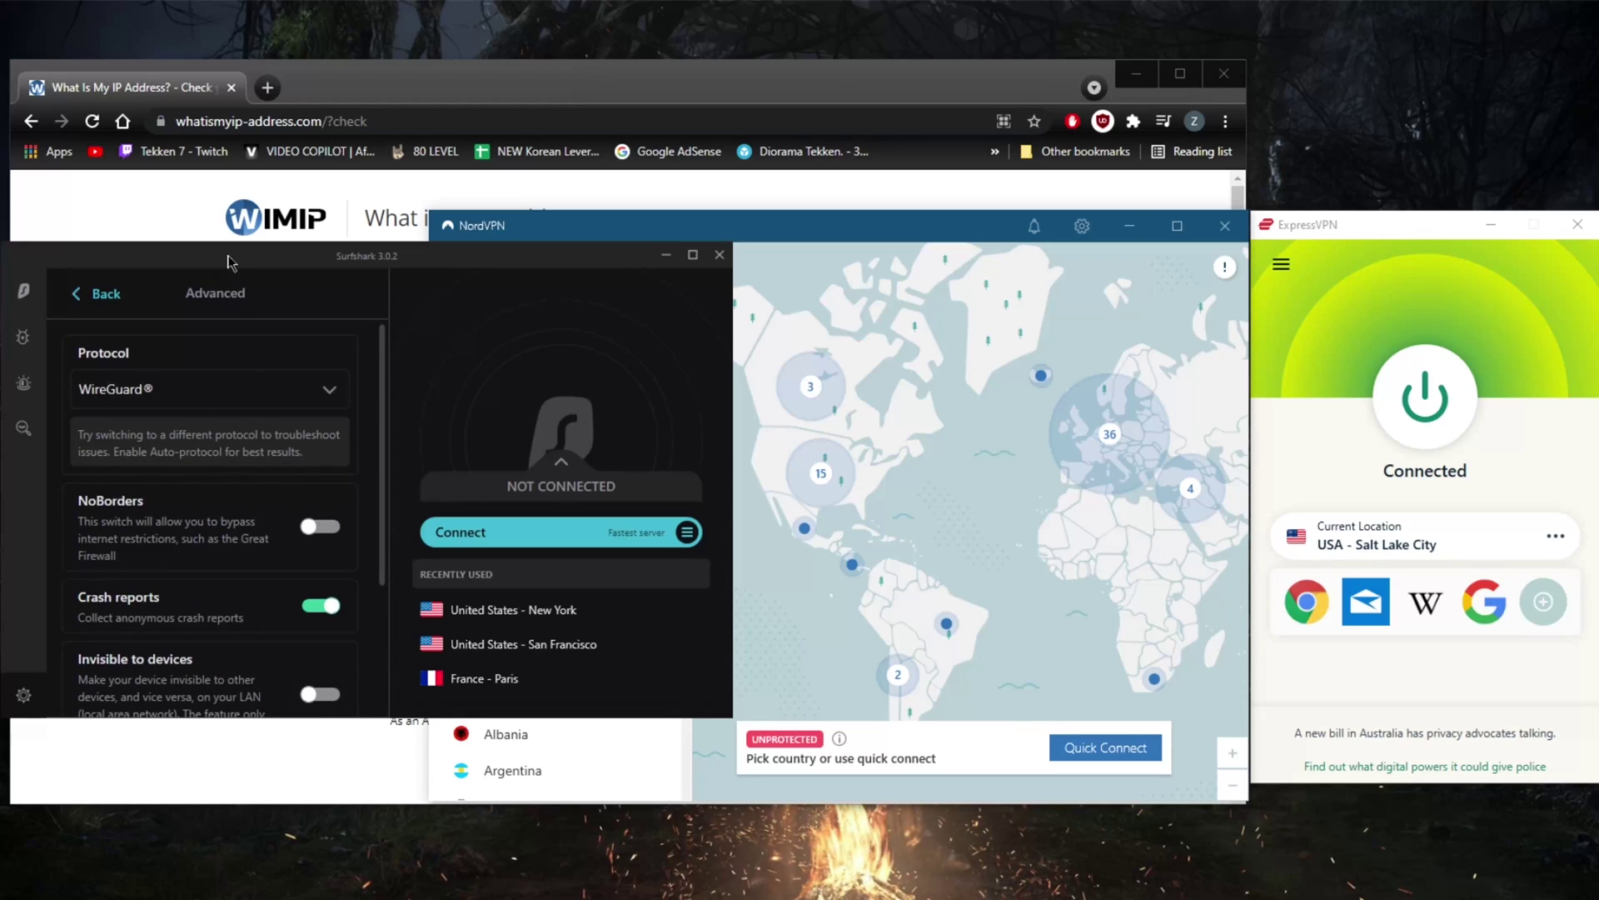
{"action": "left_click", "coordinate": [100, 294]}
{"action": "left_click", "coordinate": [190, 534]}
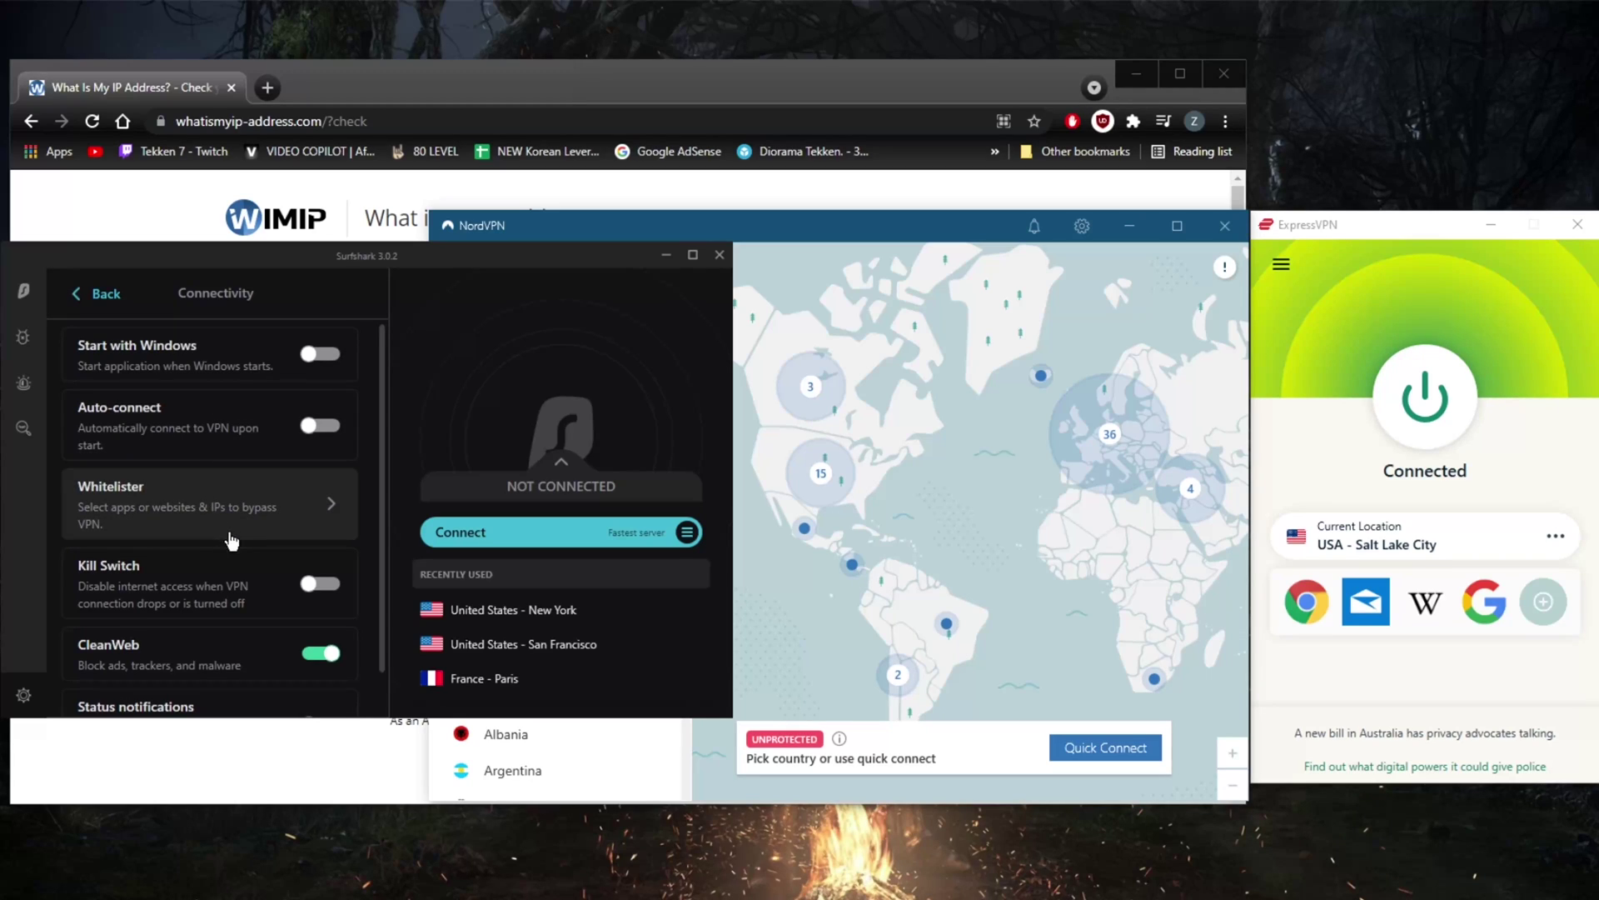
{"action": "left_click", "coordinate": [37, 296]}
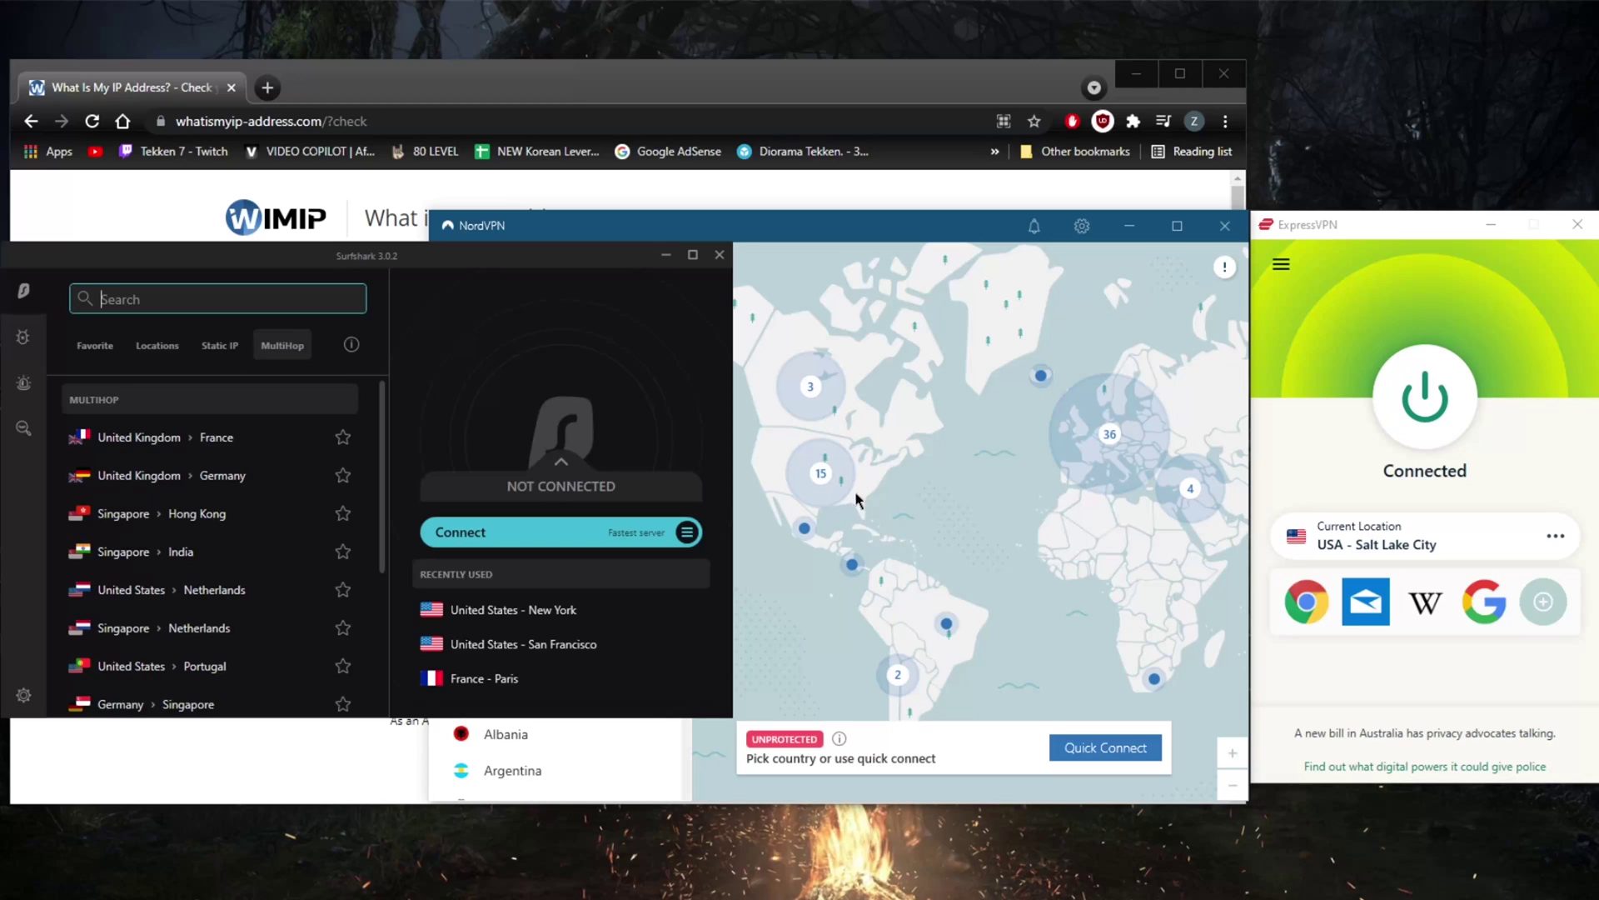
Step: Disconnect ExpressVPN and connect NordVPN to the Italy #147 server from the map
{"action": "left_click", "coordinate": [1426, 399]}
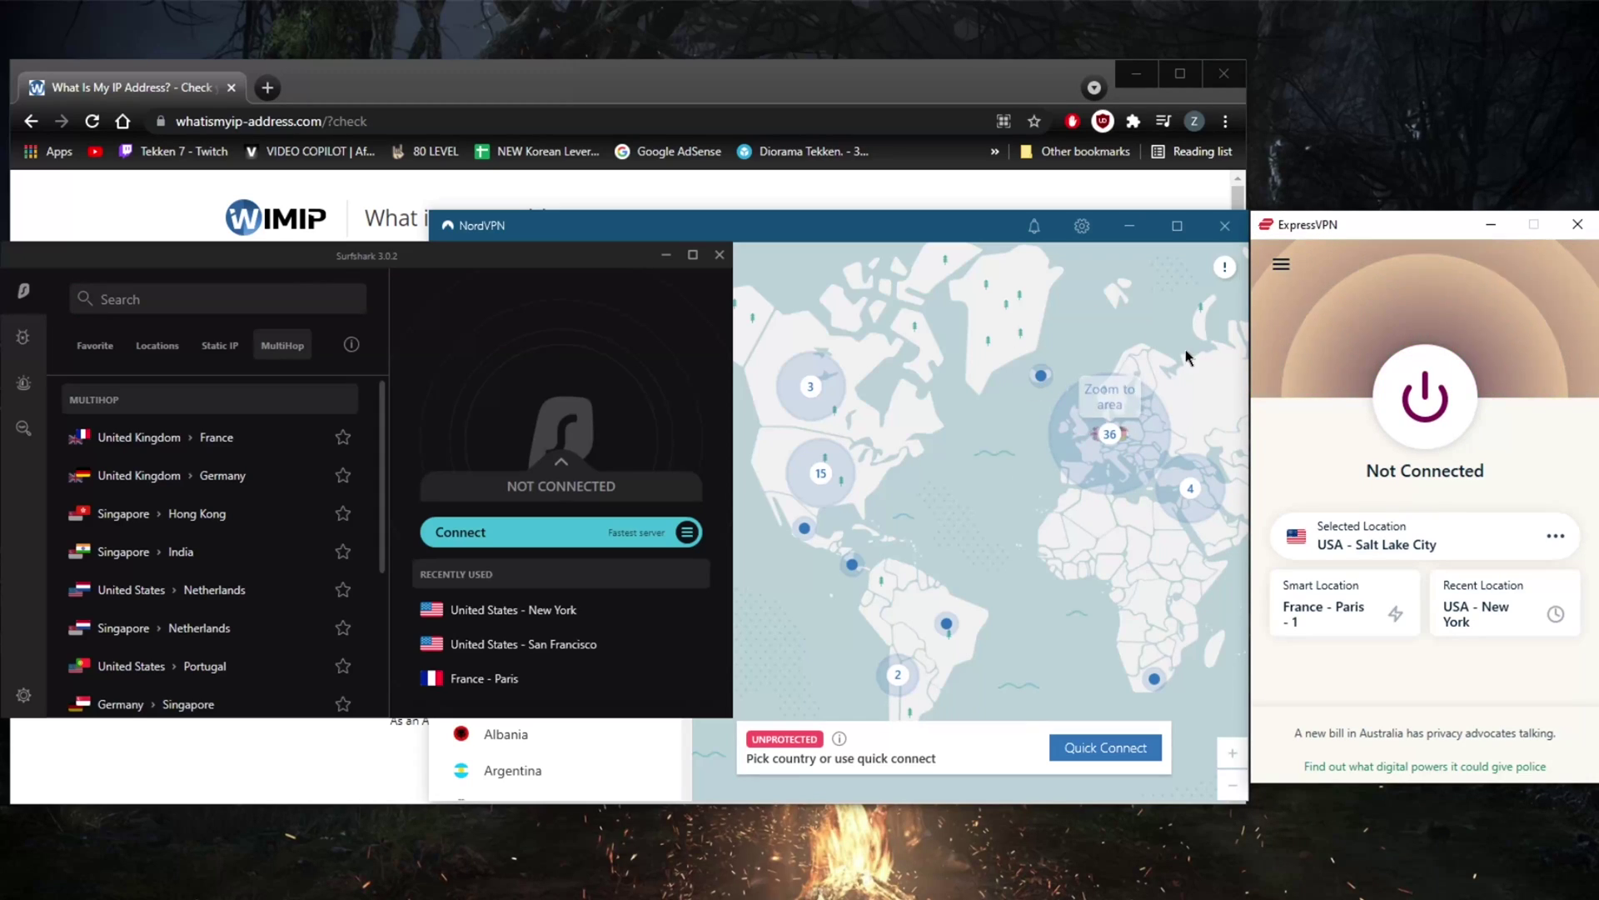
{"action": "scroll", "coordinate": [1058, 501], "scroll_direction": "up", "scroll_amount": 3}
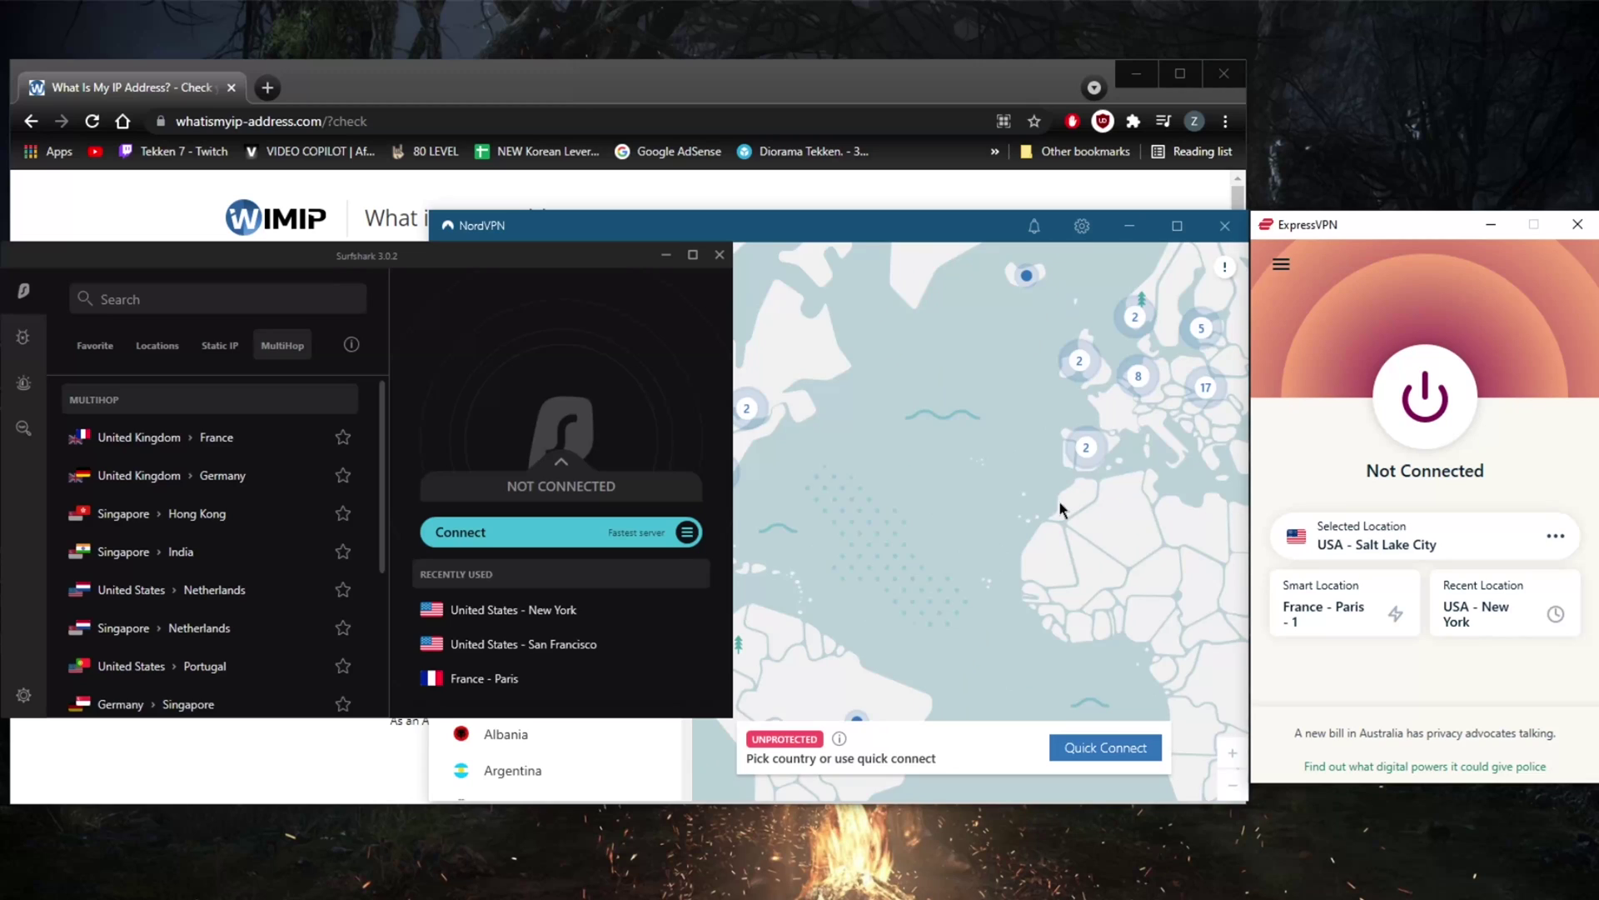
{"action": "left_click", "coordinate": [816, 92]}
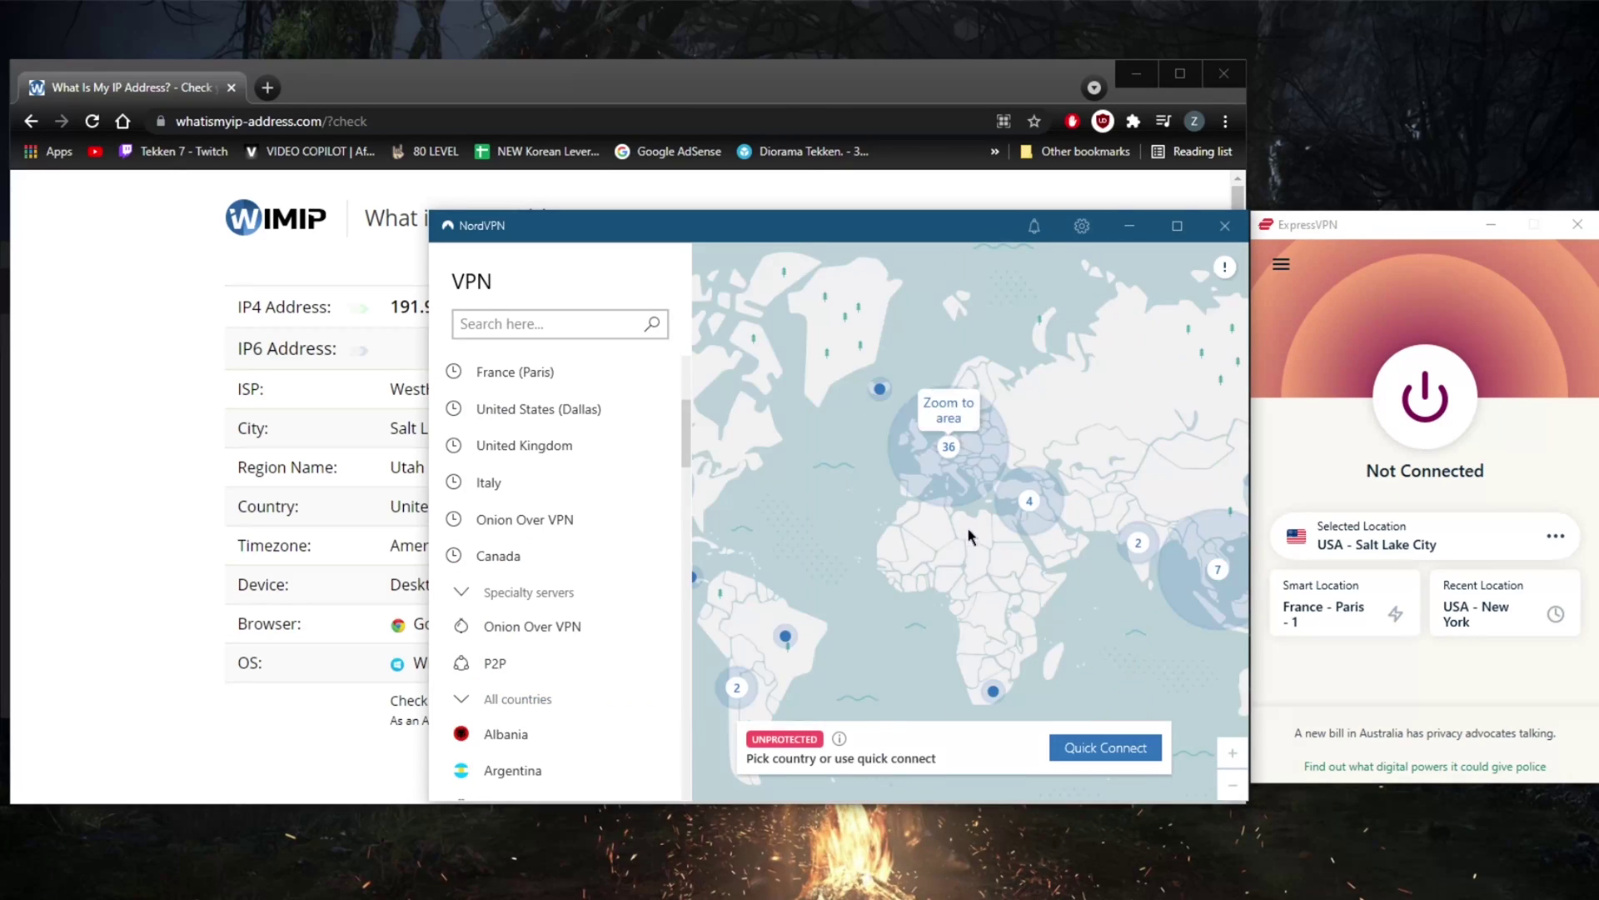
{"action": "scroll", "coordinate": [886, 570], "scroll_direction": "up", "scroll_amount": 5}
{"action": "scroll", "coordinate": [870, 538], "scroll_direction": "up", "scroll_amount": 3}
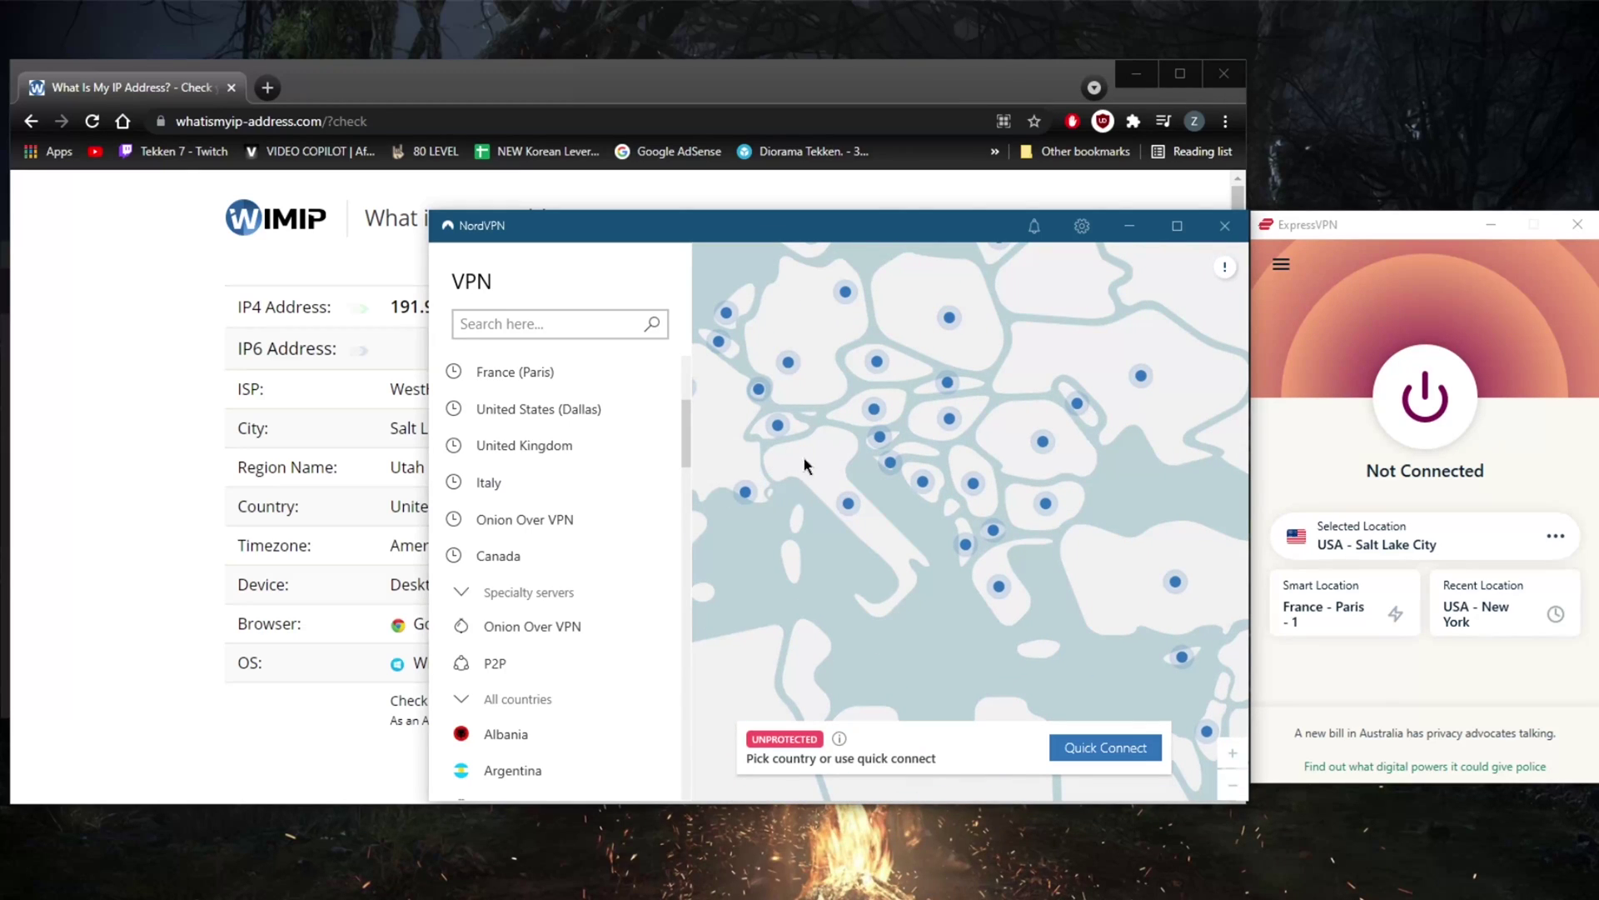
{"action": "left_click", "coordinate": [805, 465]}
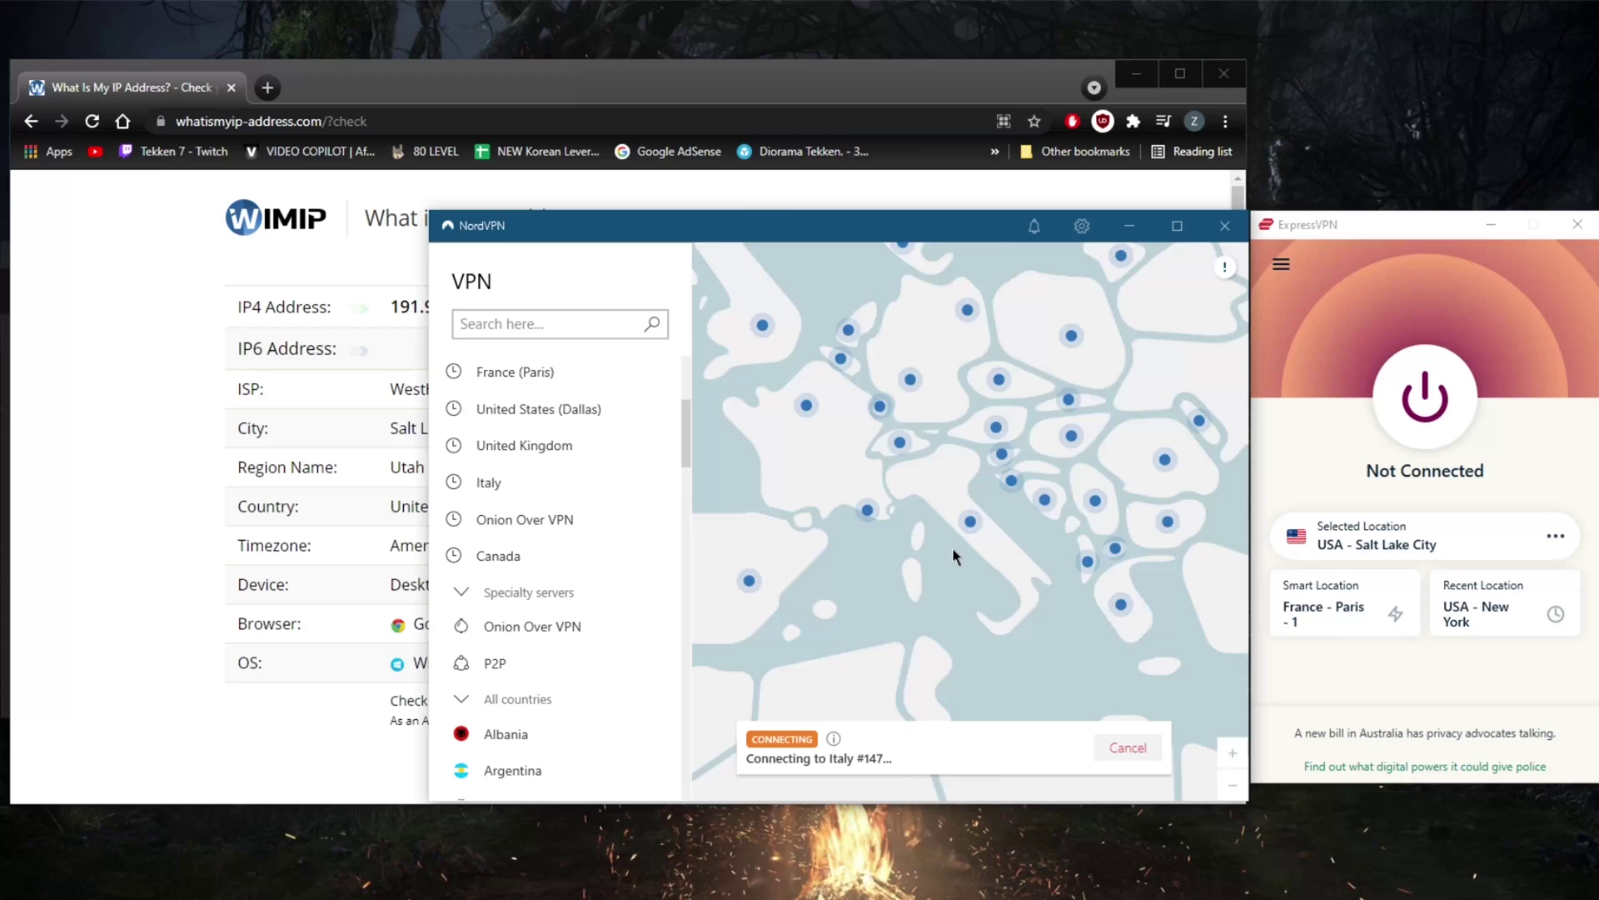
{"action": "scroll", "coordinate": [952, 548], "scroll_direction": "down", "scroll_amount": 3}
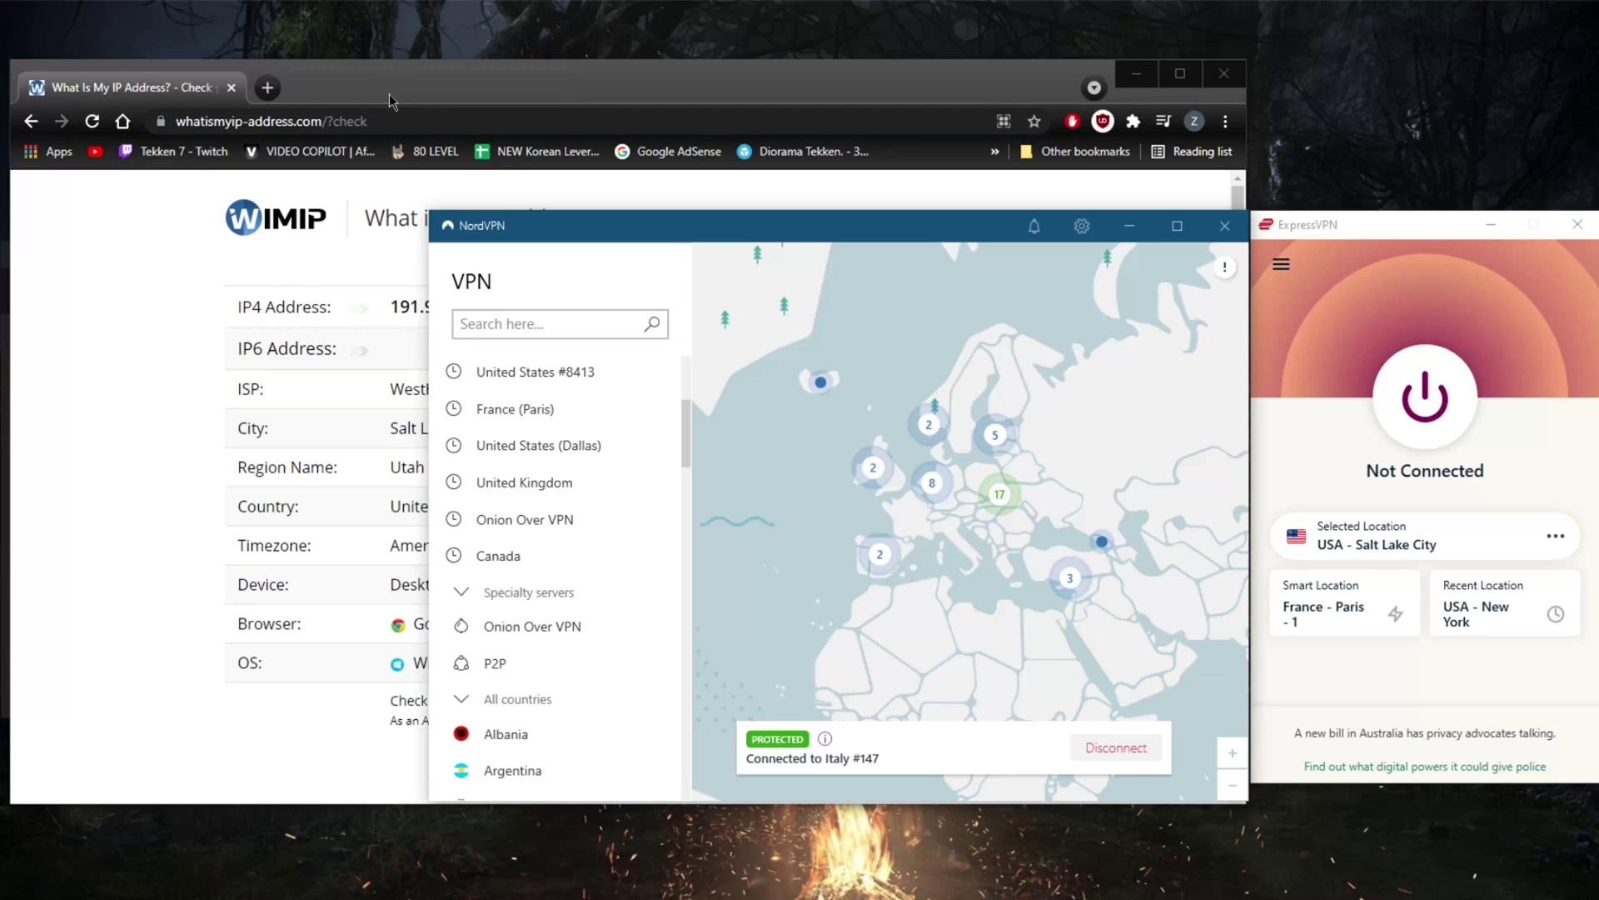
Step: Reload WhatIsMyIP with form resubmission to show new IP 212.102.54.99 in Milan, Italy
{"action": "left_click", "coordinate": [92, 120]}
{"action": "left_click", "coordinate": [712, 265]}
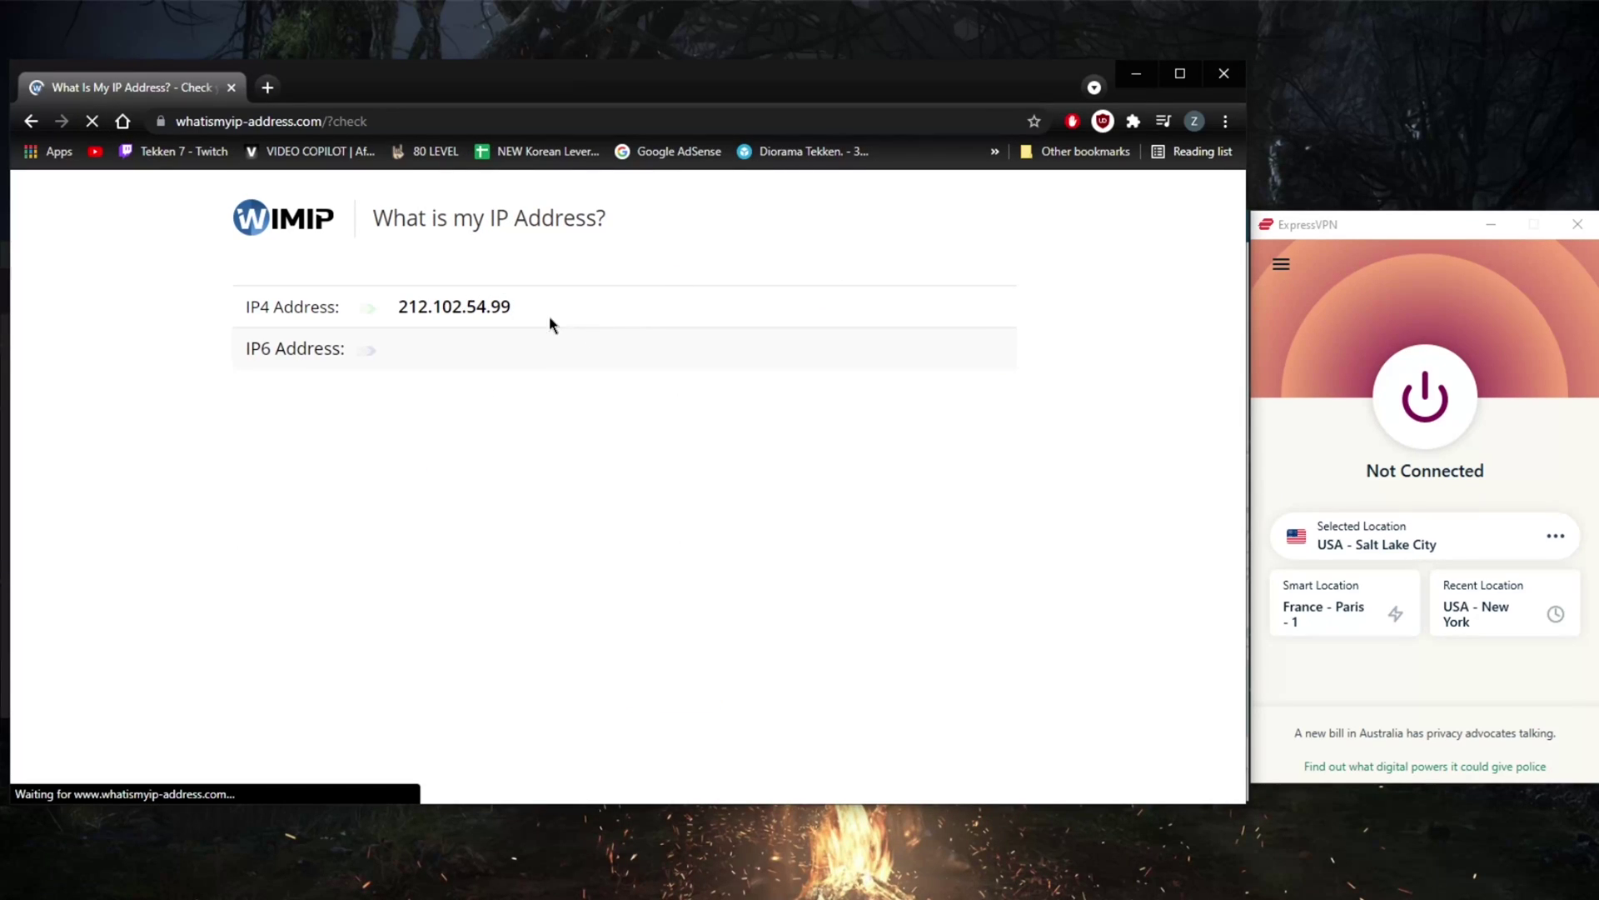